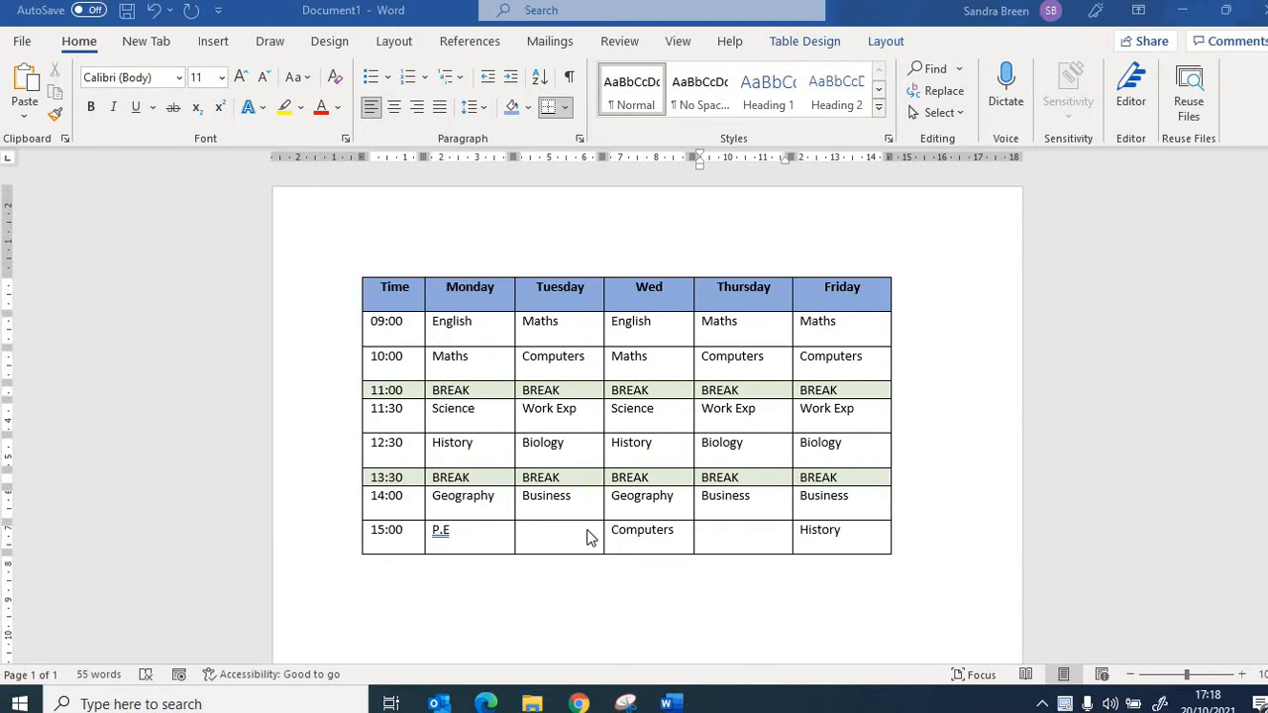
Create a new blank document and insert a table with six columns and one row.
click(26, 44)
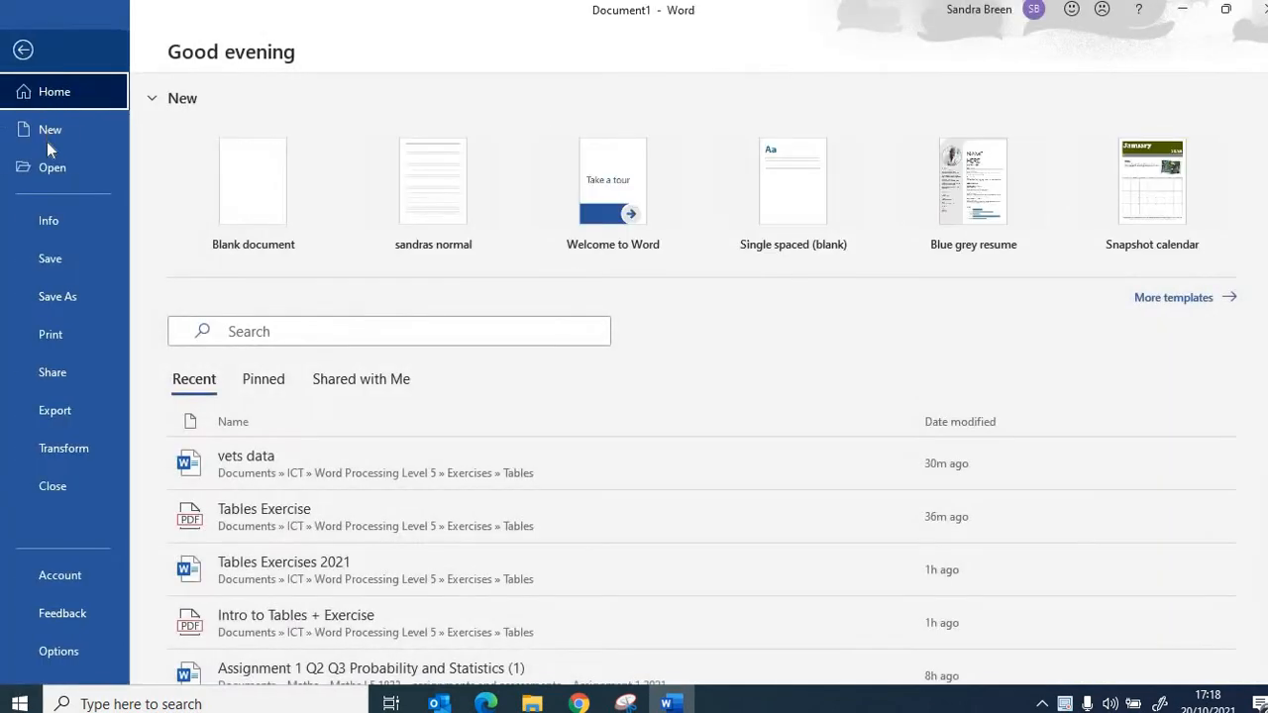
click(287, 193)
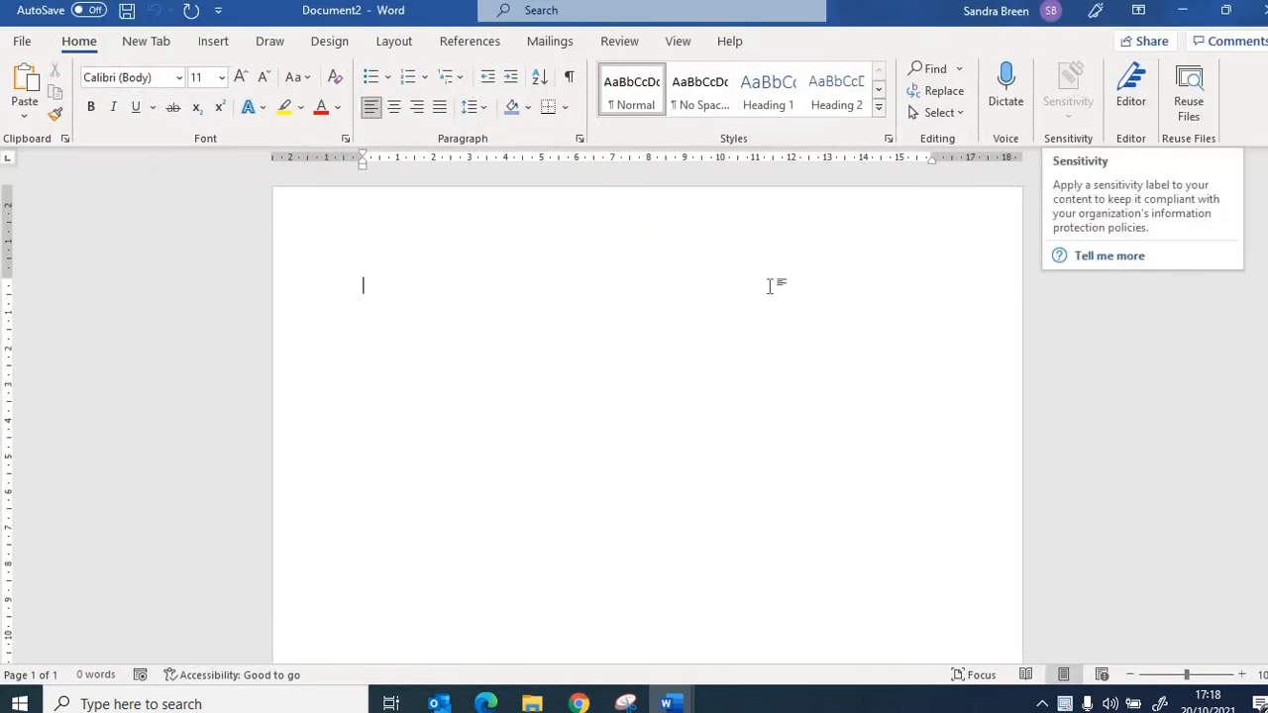
click(221, 47)
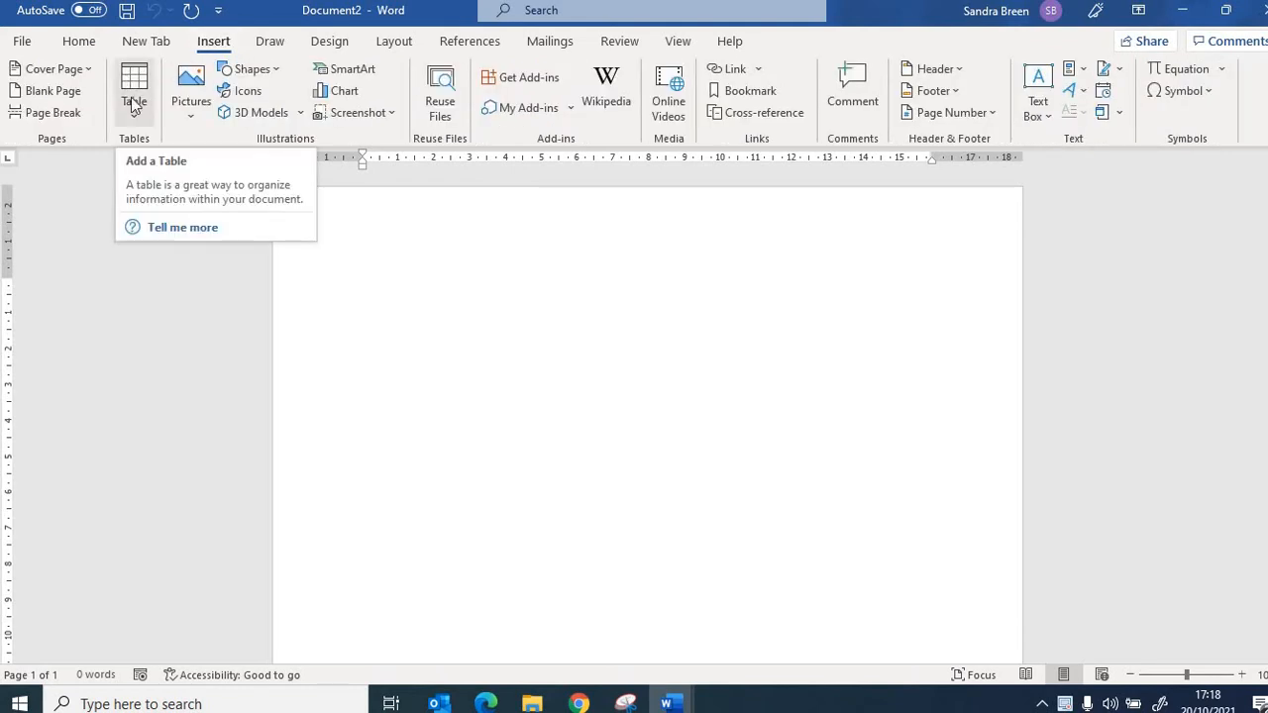
click(133, 106)
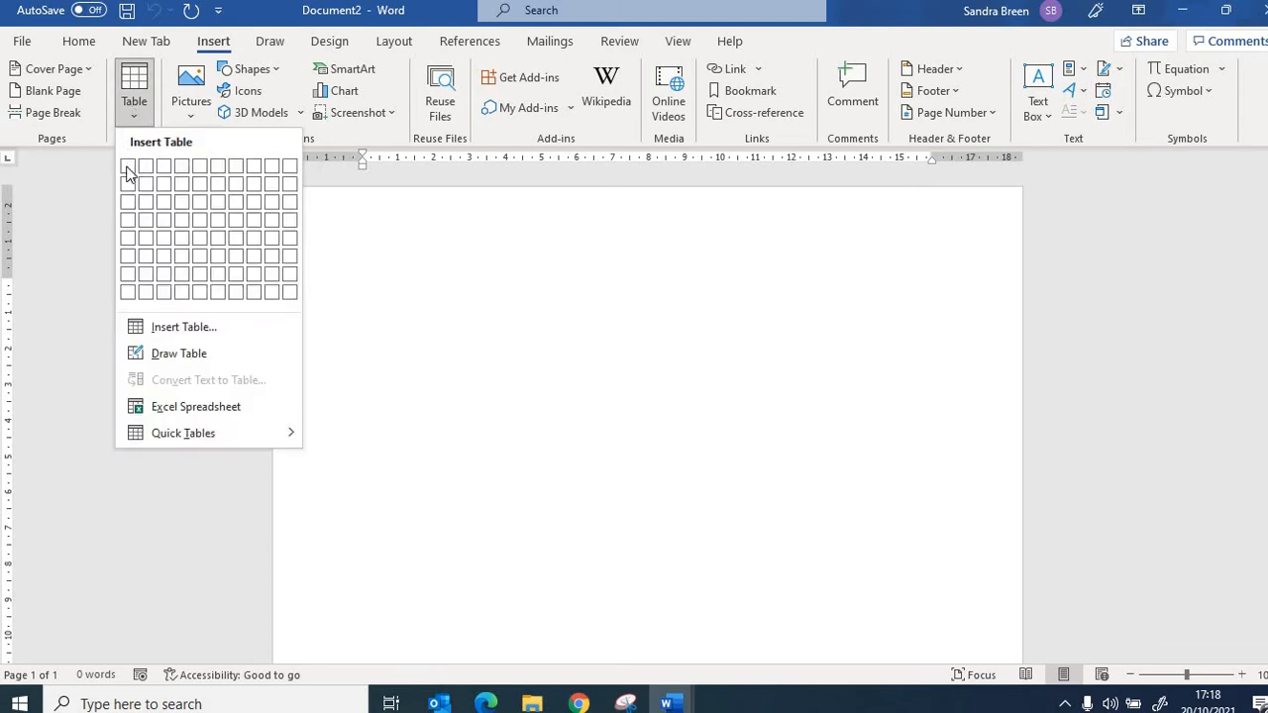
click(217, 166)
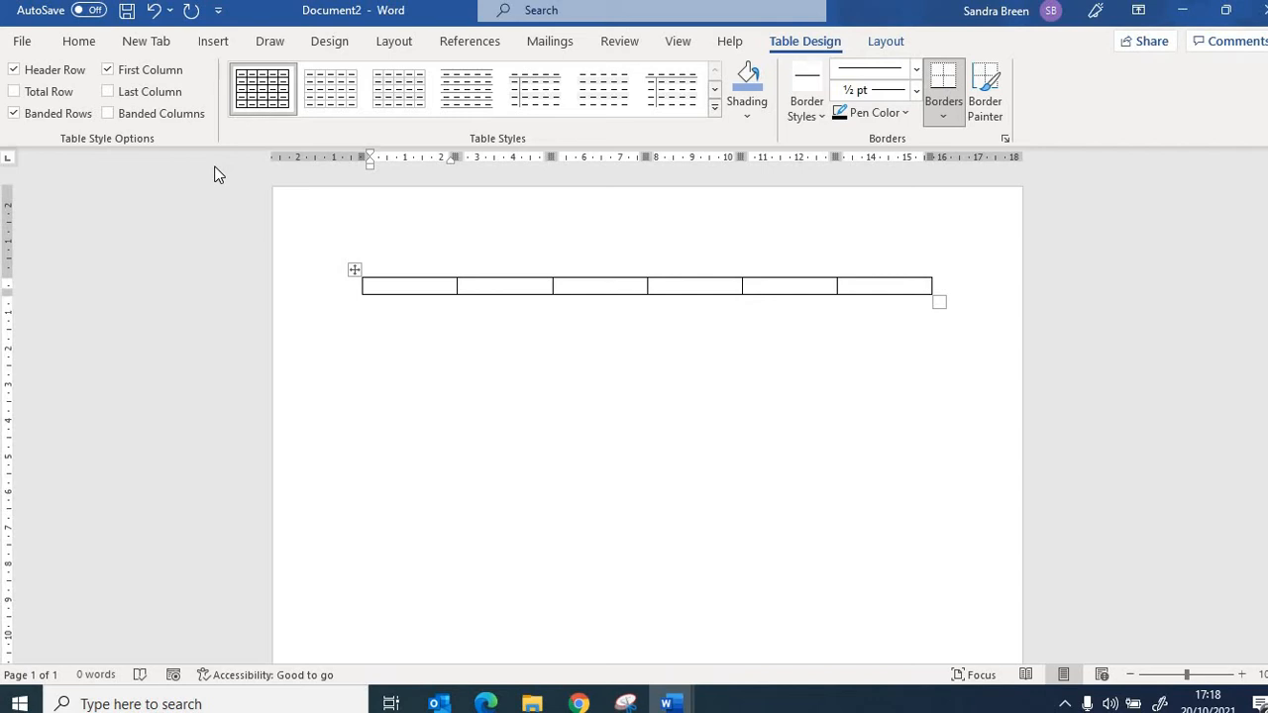
Fill the header row with Time, Monday, Tuesday, Wednesday, Thursday and Friday, and add a second row to the table.
text(Time)
key(Tab)
text(Monday)
key(Tab)
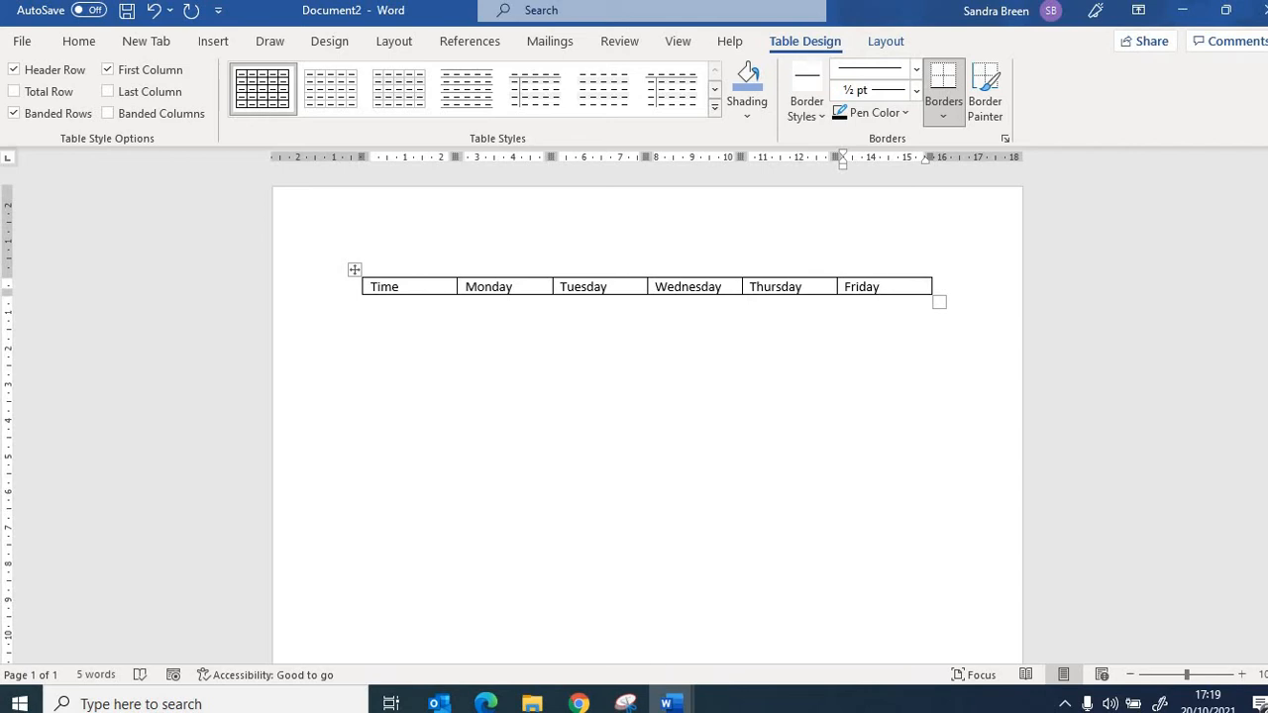
key(Tab)
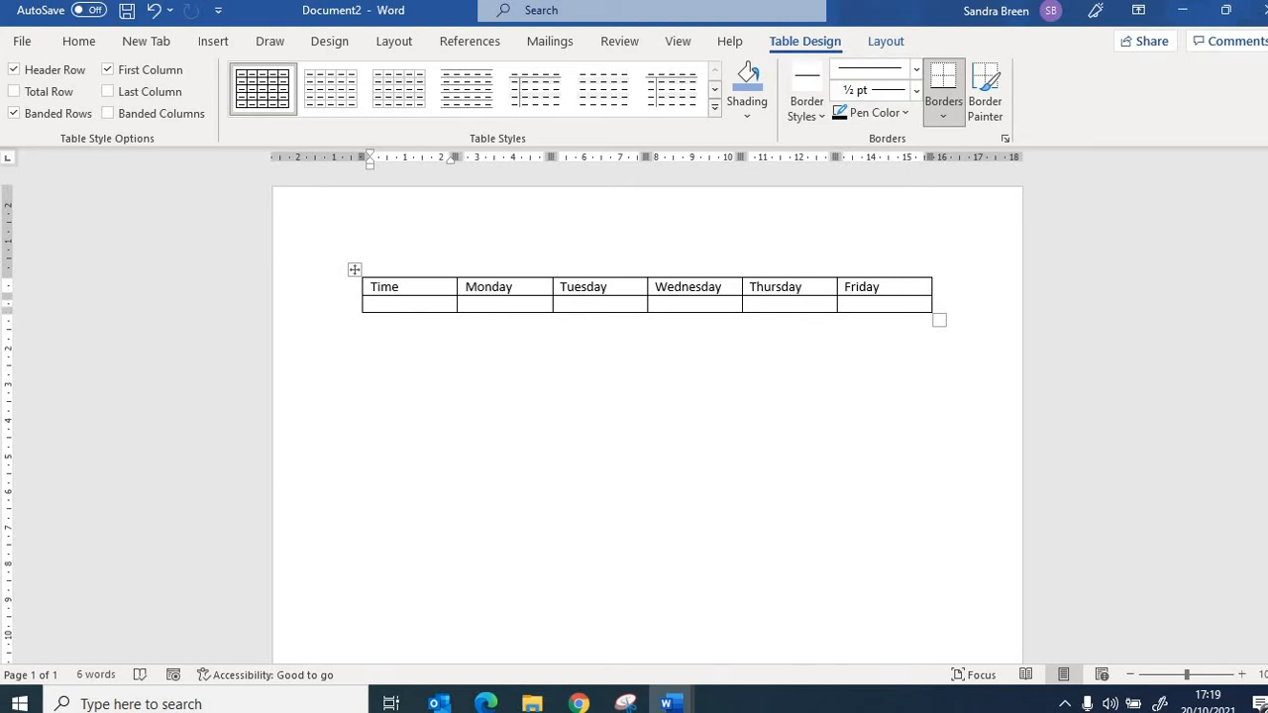
Enter 09:00 in the Time column of the second row and advance through the cells to extend the table with further rows.
text(09:00)
key(Tab)
key(Tab)
key(Tab)
key(Tab)
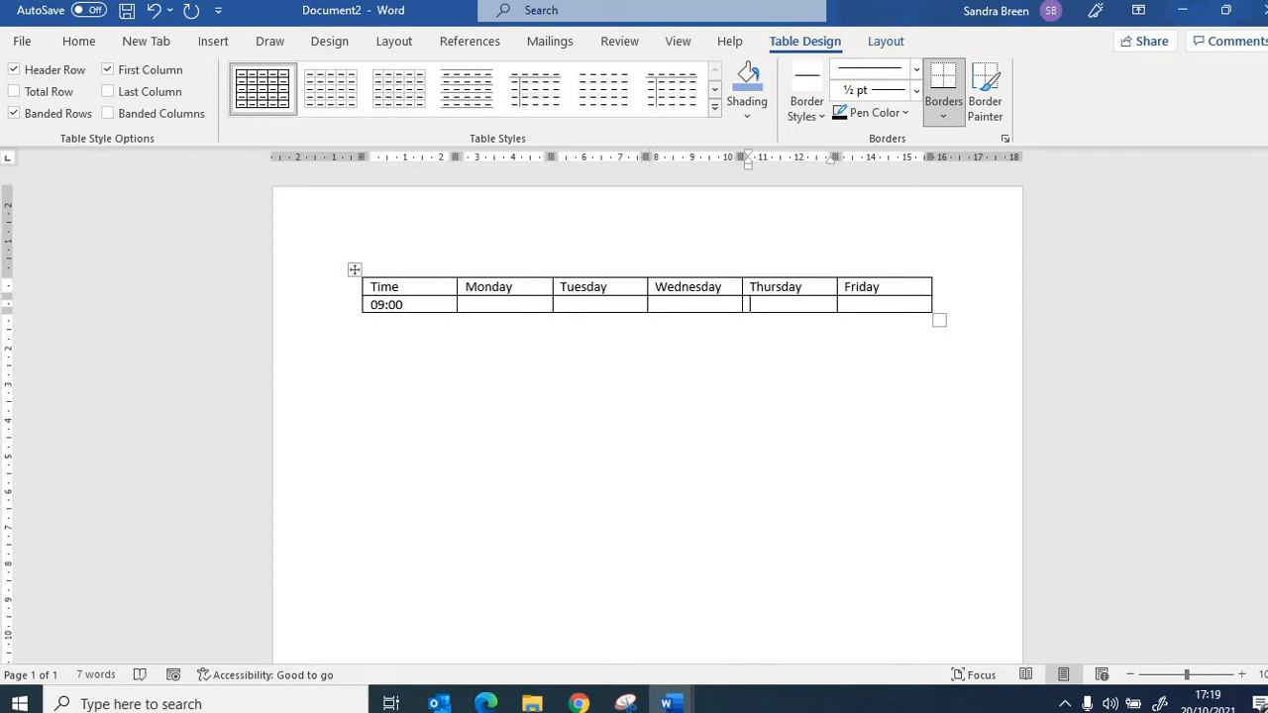
key(Tab)
key(Tab)
key(Tab)
key(Tab)
key(Tab)
key(Tab)
key(Tab)
key(Tab)
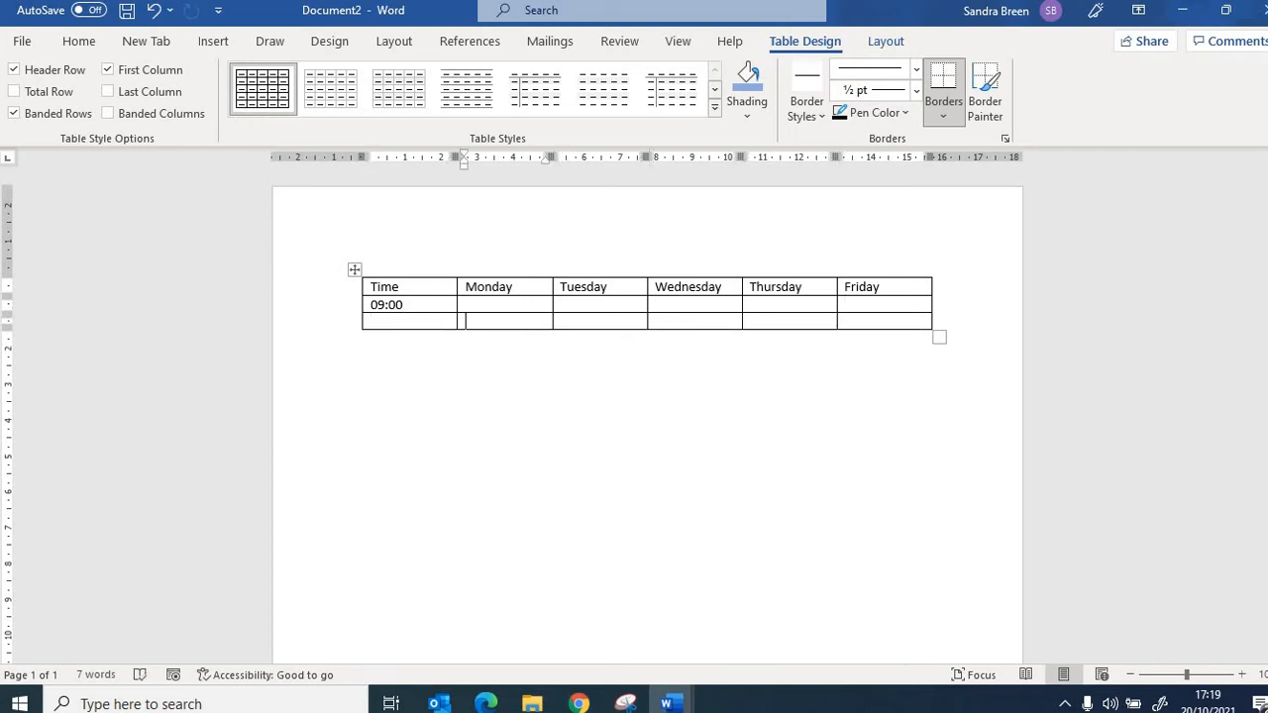
key(Tab)
key(Tab)
key(Tab)
key(Tab)
key(Tab)
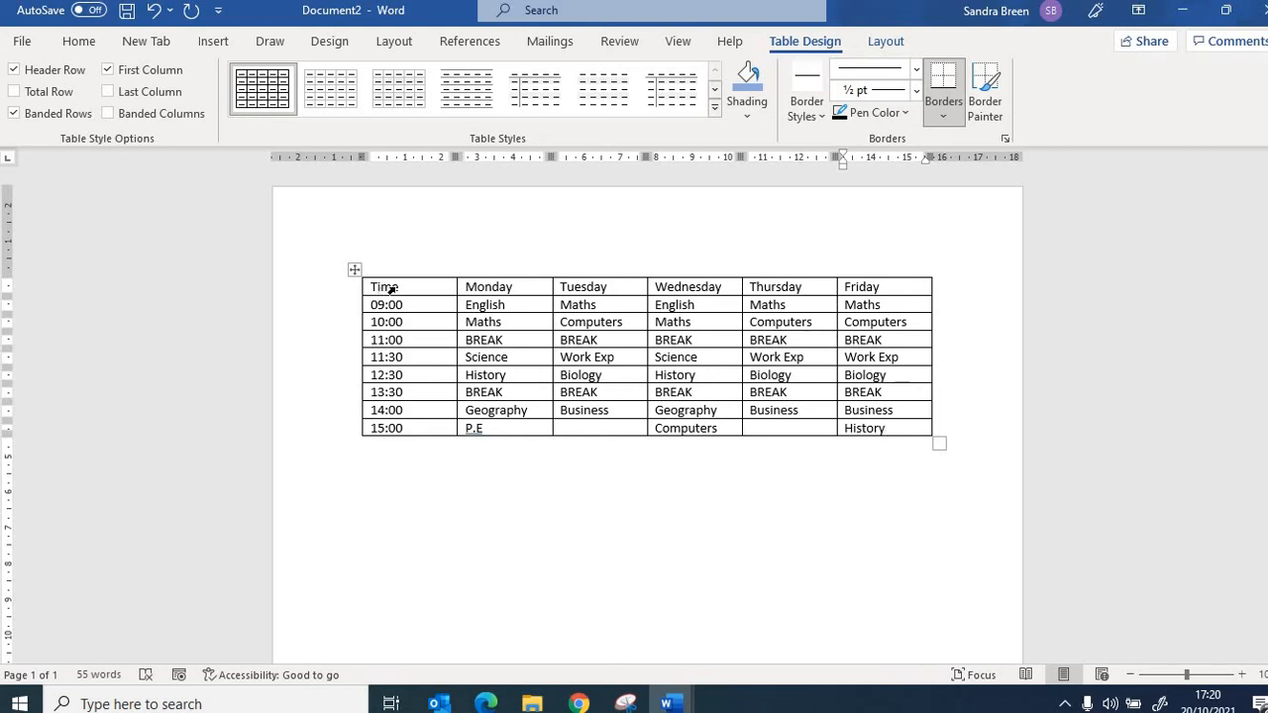
Select the whole header row from Time to Friday and make its text bold.
drag(390, 290, 883, 283)
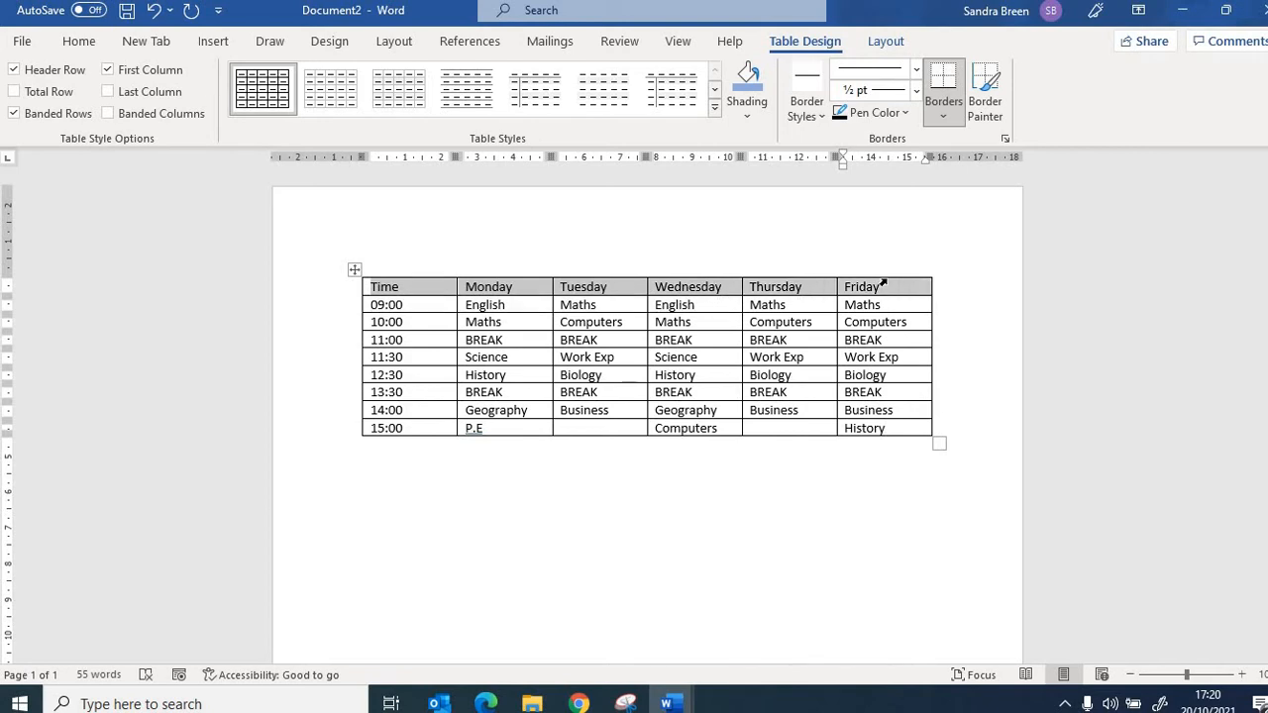
click(332, 292)
click(414, 355)
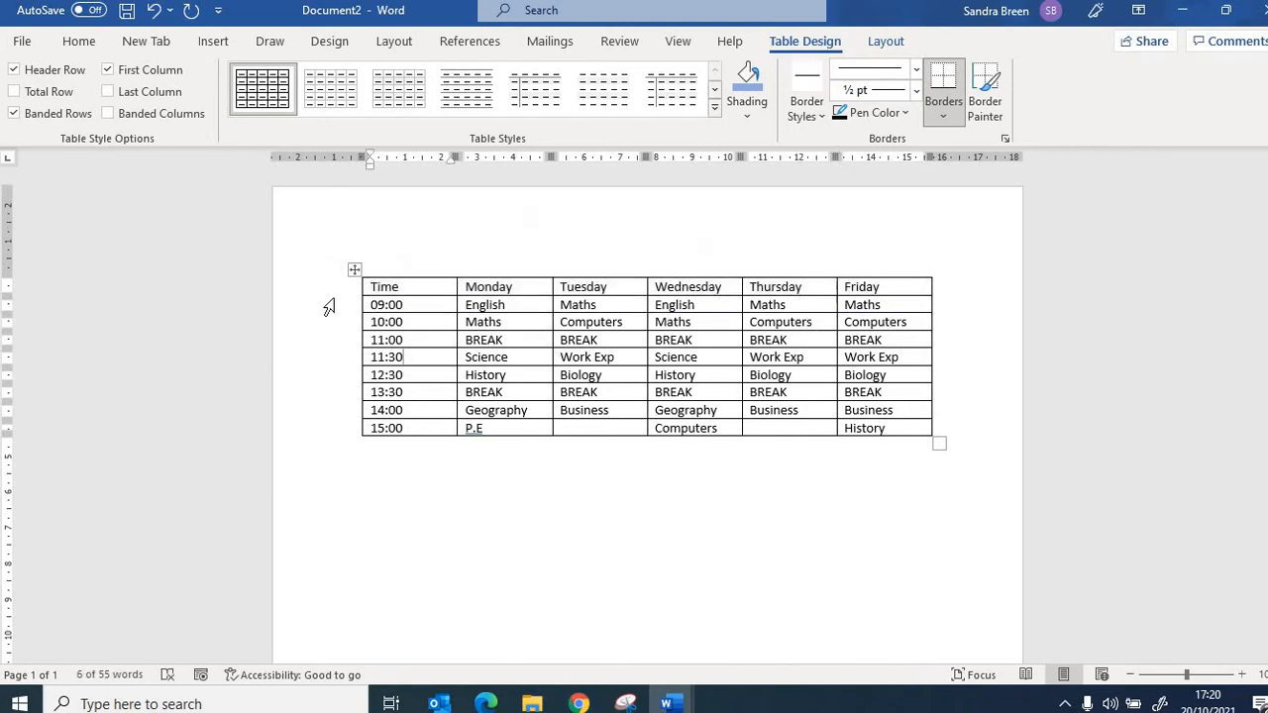
click(333, 295)
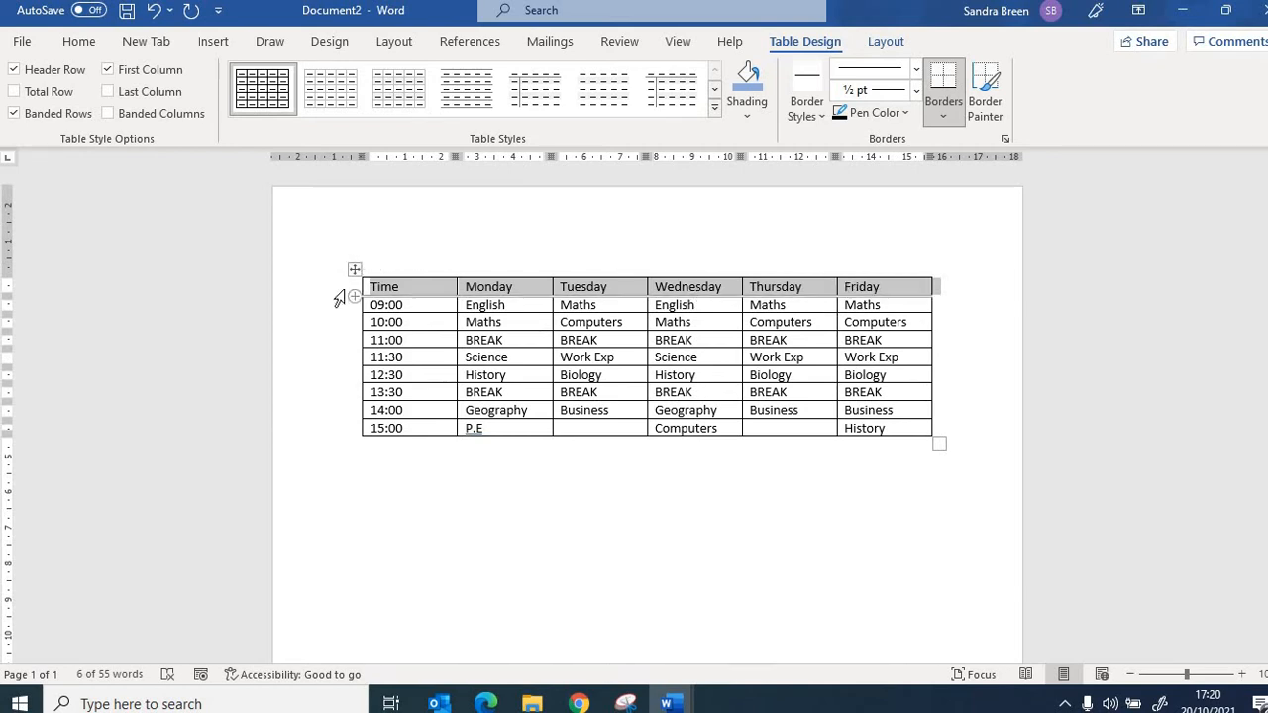
click(97, 43)
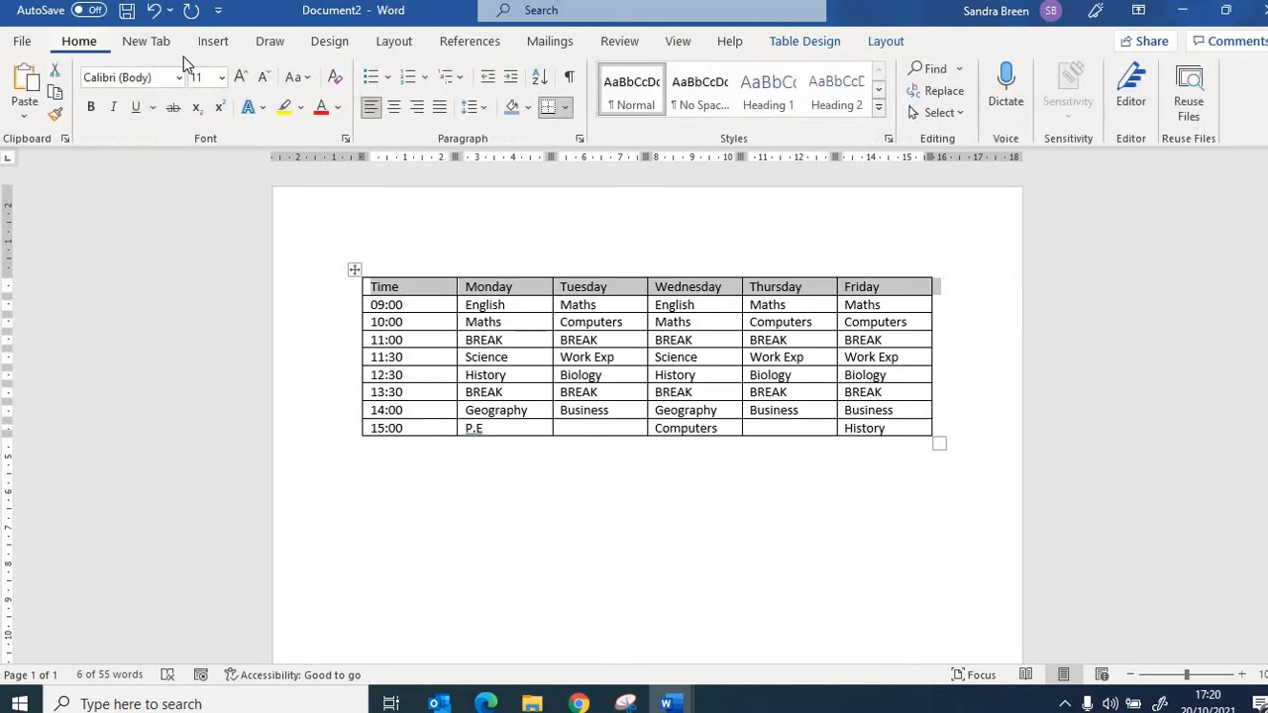
click(90, 108)
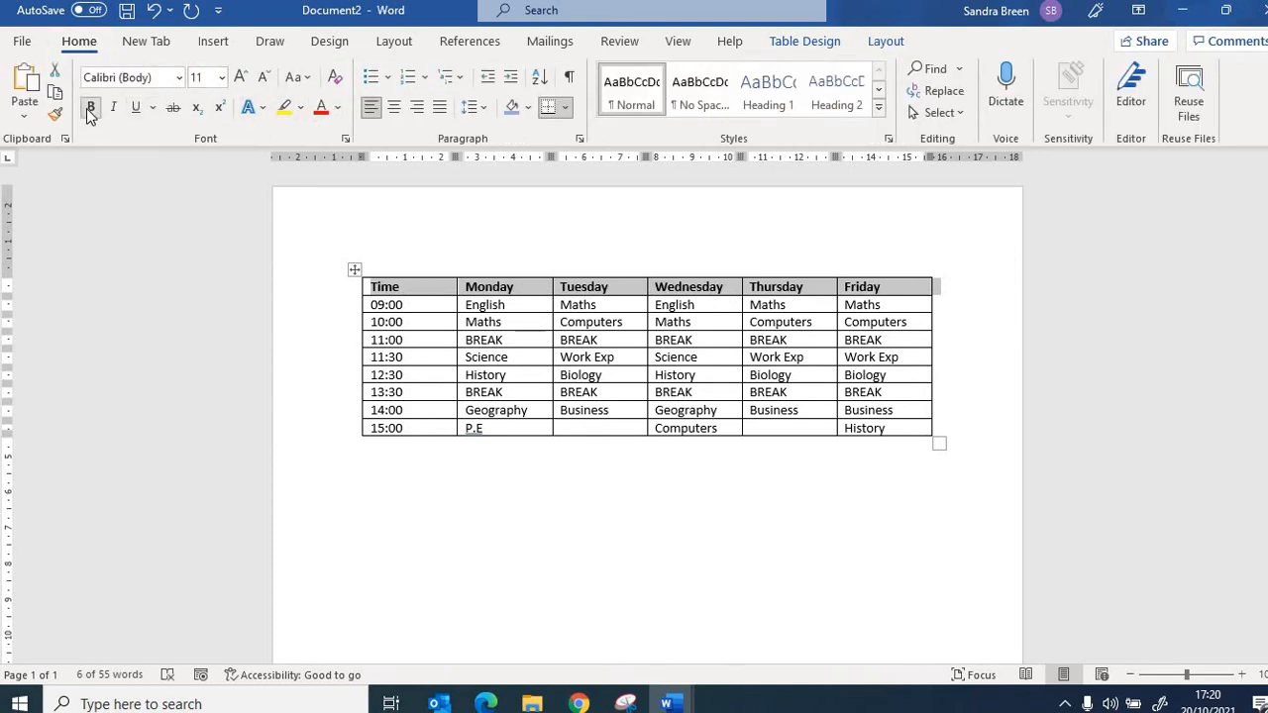
Make the 09:00, 10:00, 11:30, 12:30, 14:00 and 15:00 rows taller by adding an empty line in each Monday cell.
click(526, 304)
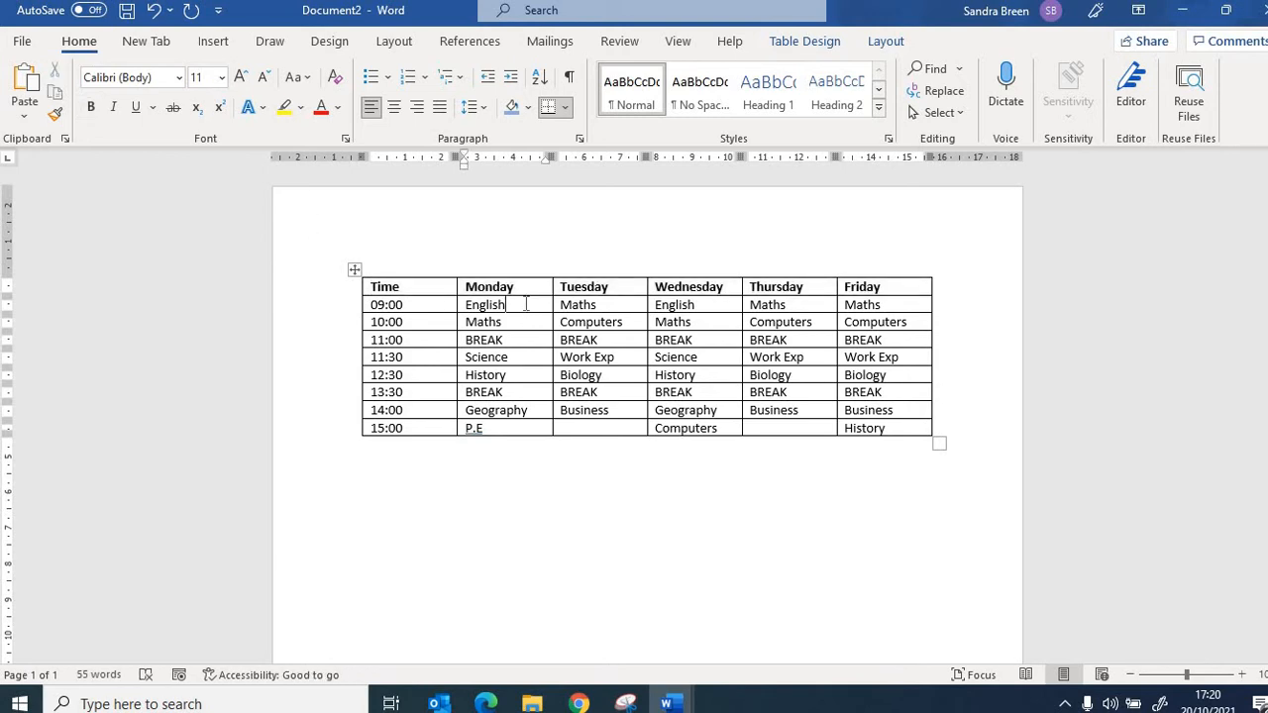
key(Return)
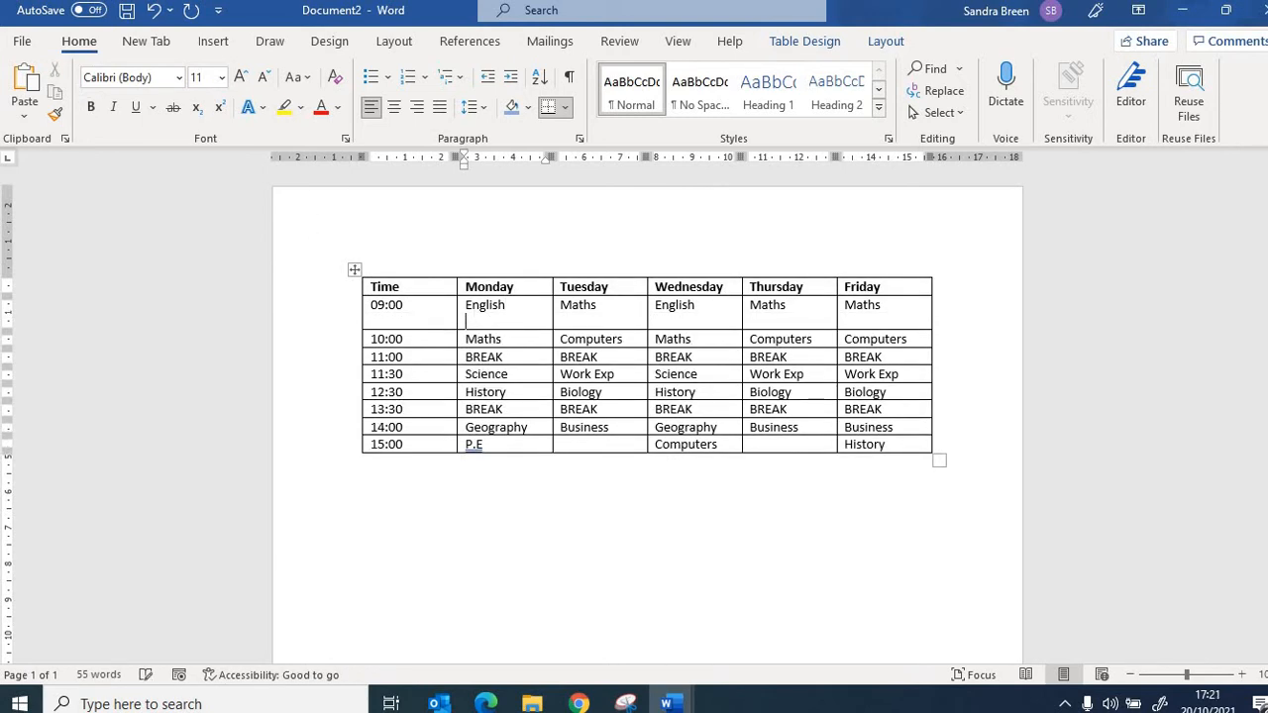
click(544, 342)
key(Return)
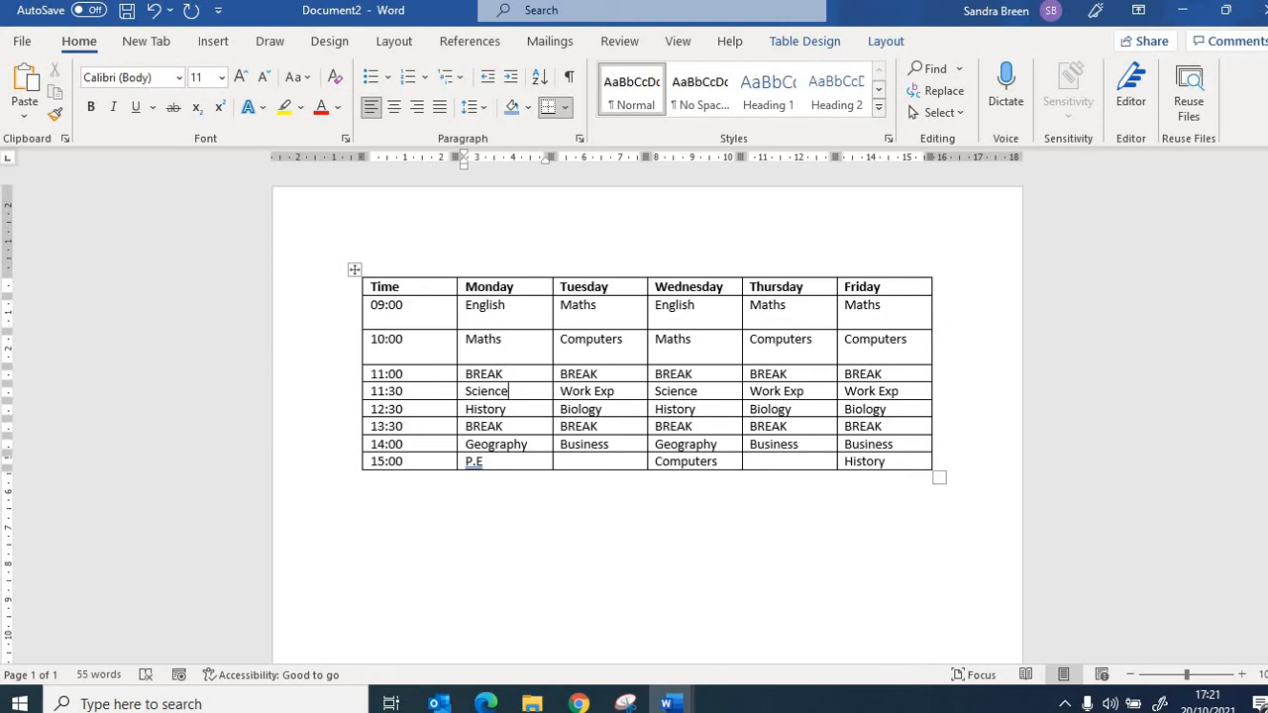
key(Return)
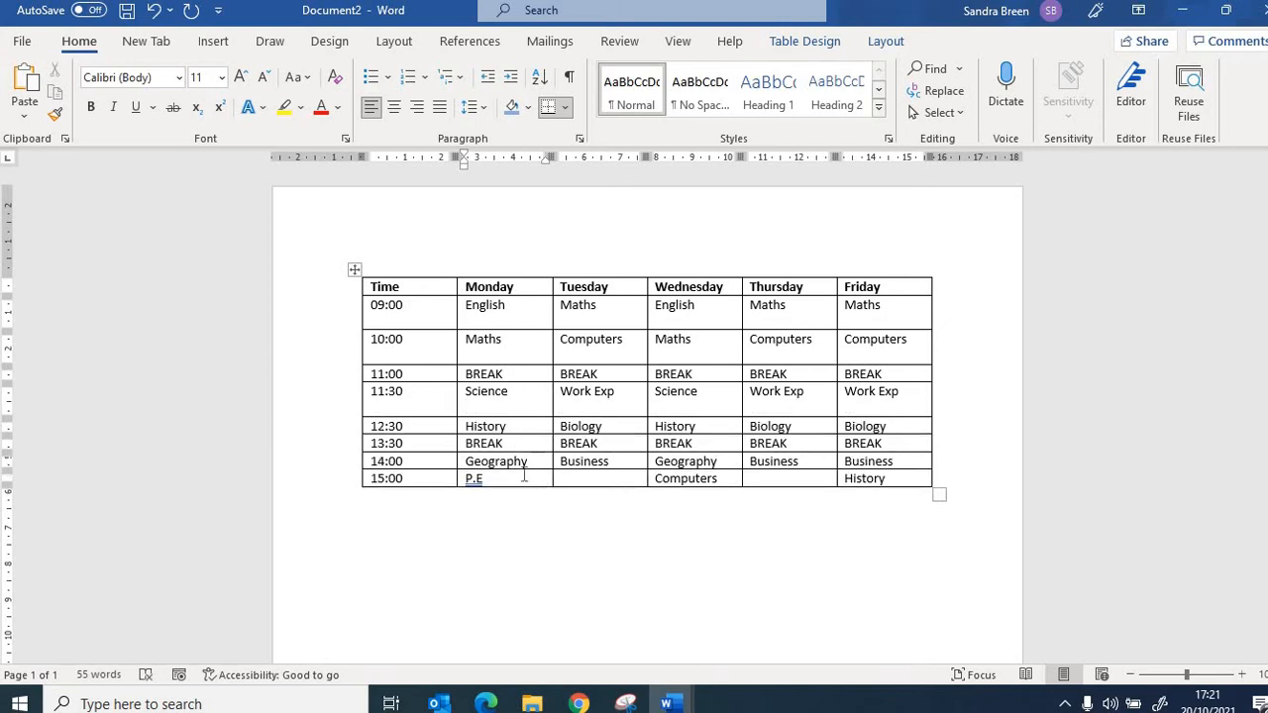
click(529, 426)
key(Return)
click(529, 479)
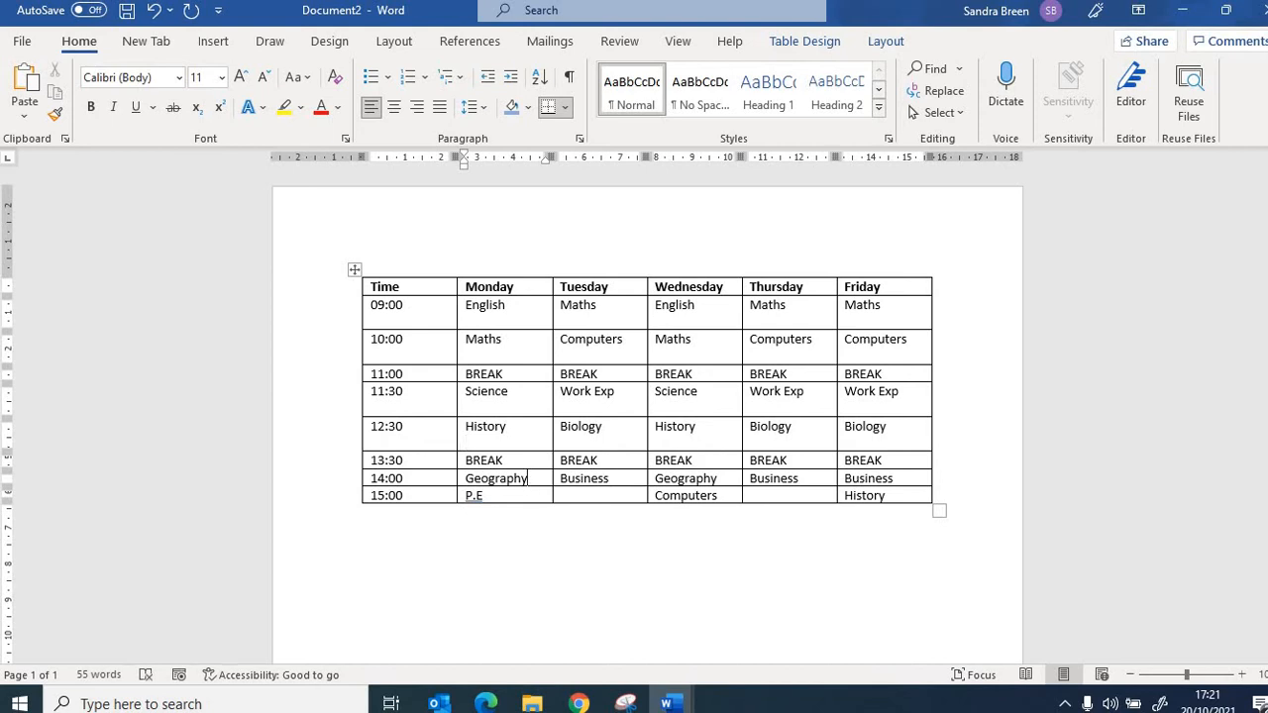
key(Return)
click(465, 512)
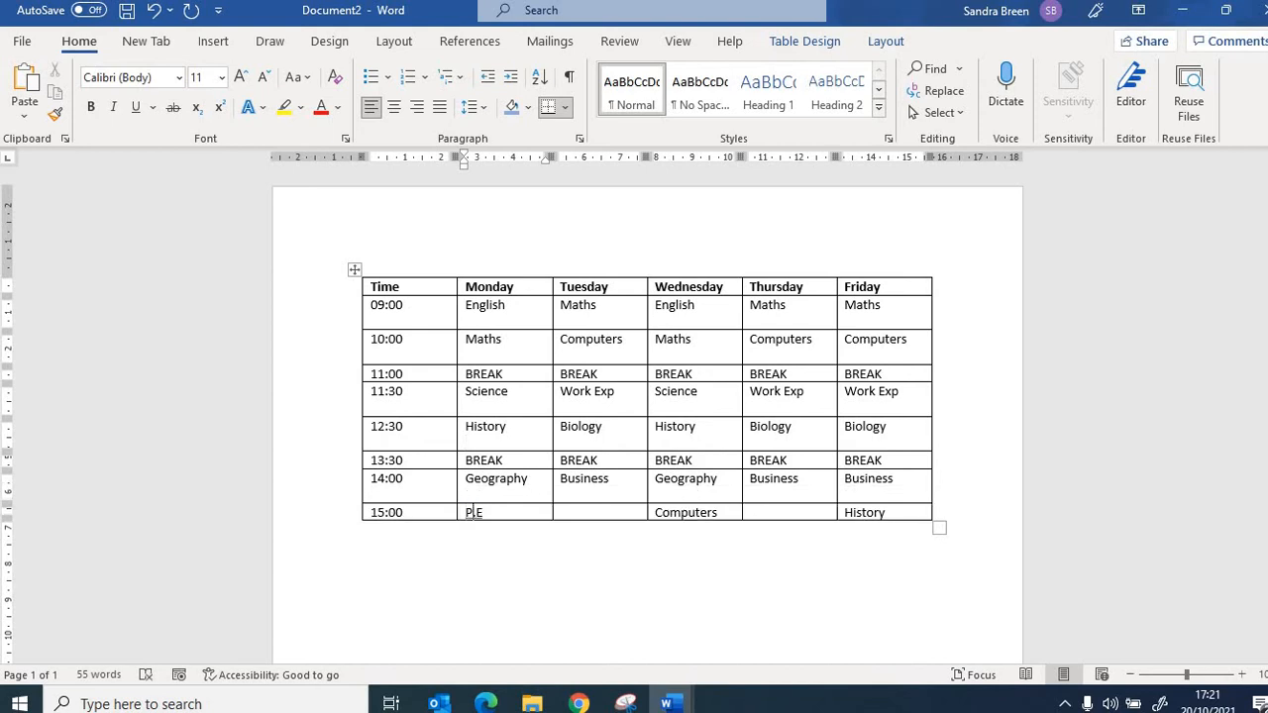
key(Return)
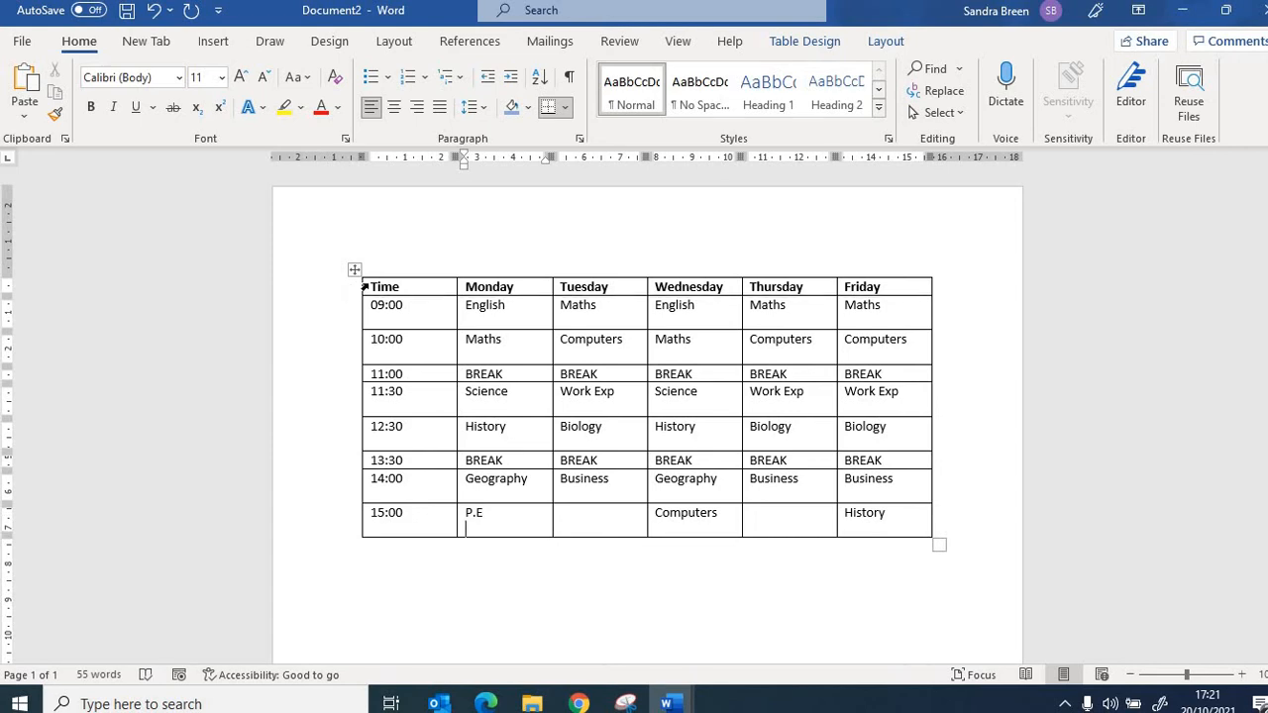
Shade the Time and Monday header cells in a medium-light blue theme color.
drag(412, 288, 545, 289)
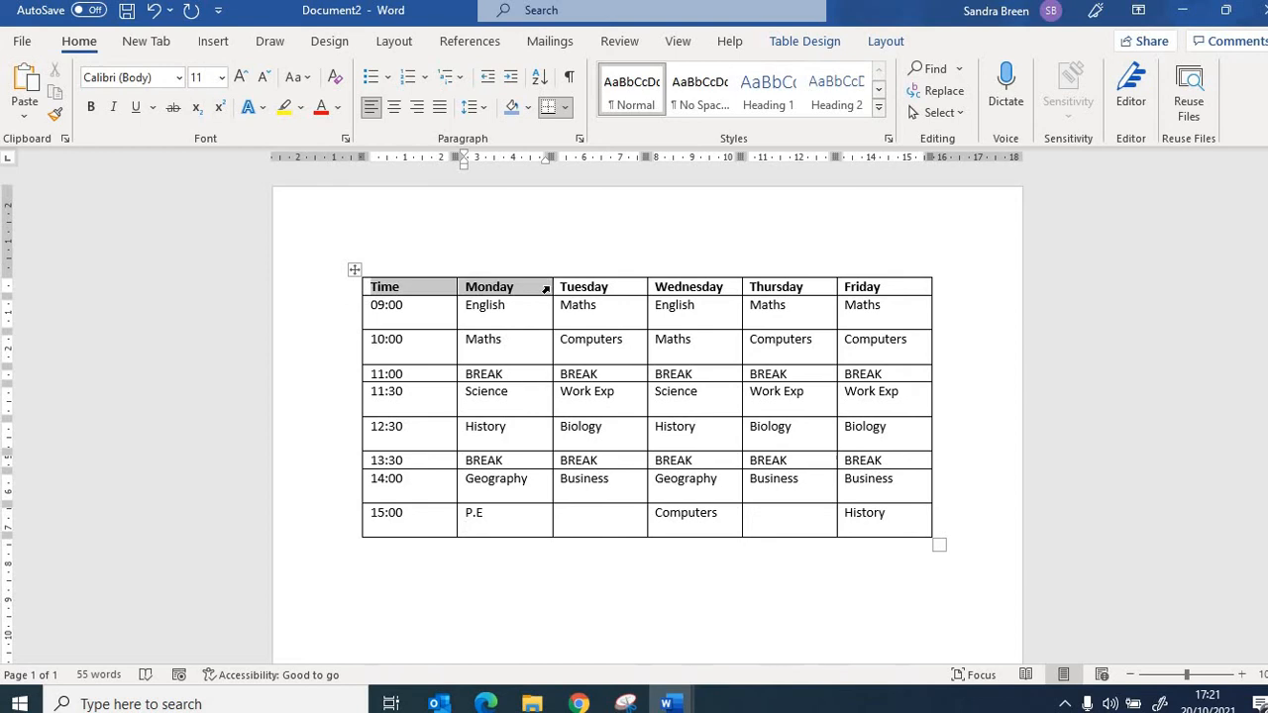
click(533, 105)
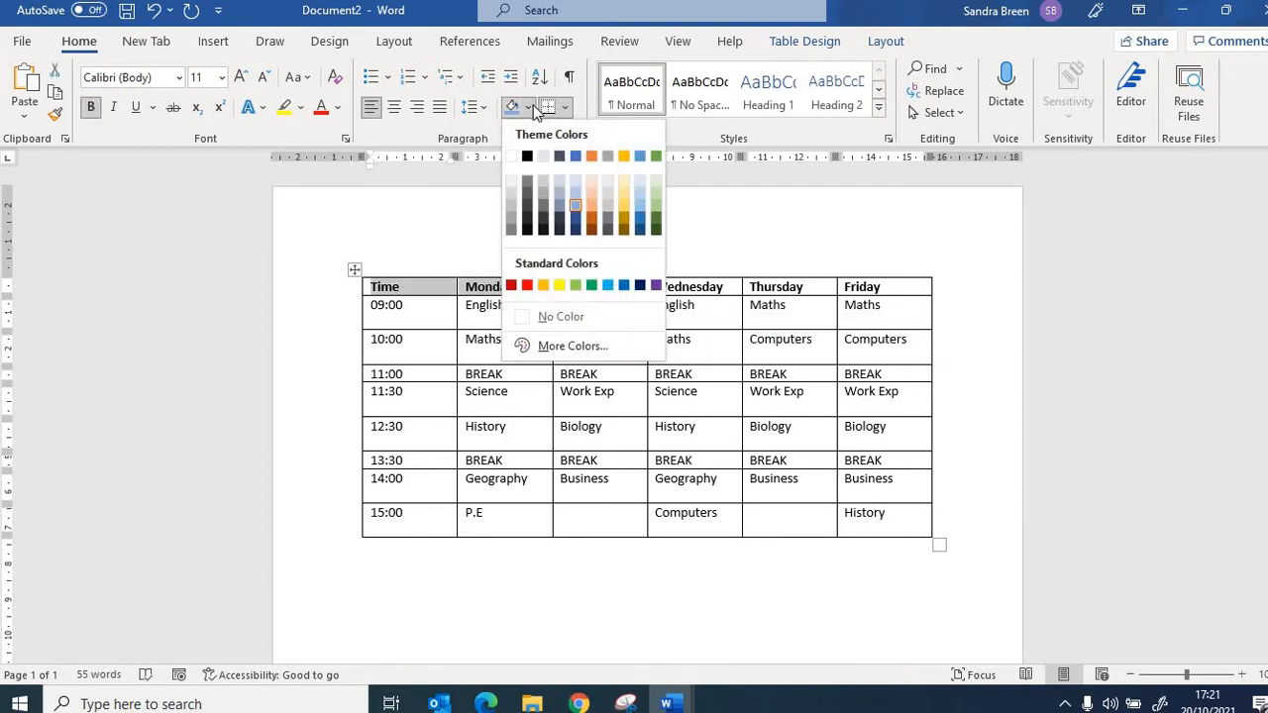
click(578, 208)
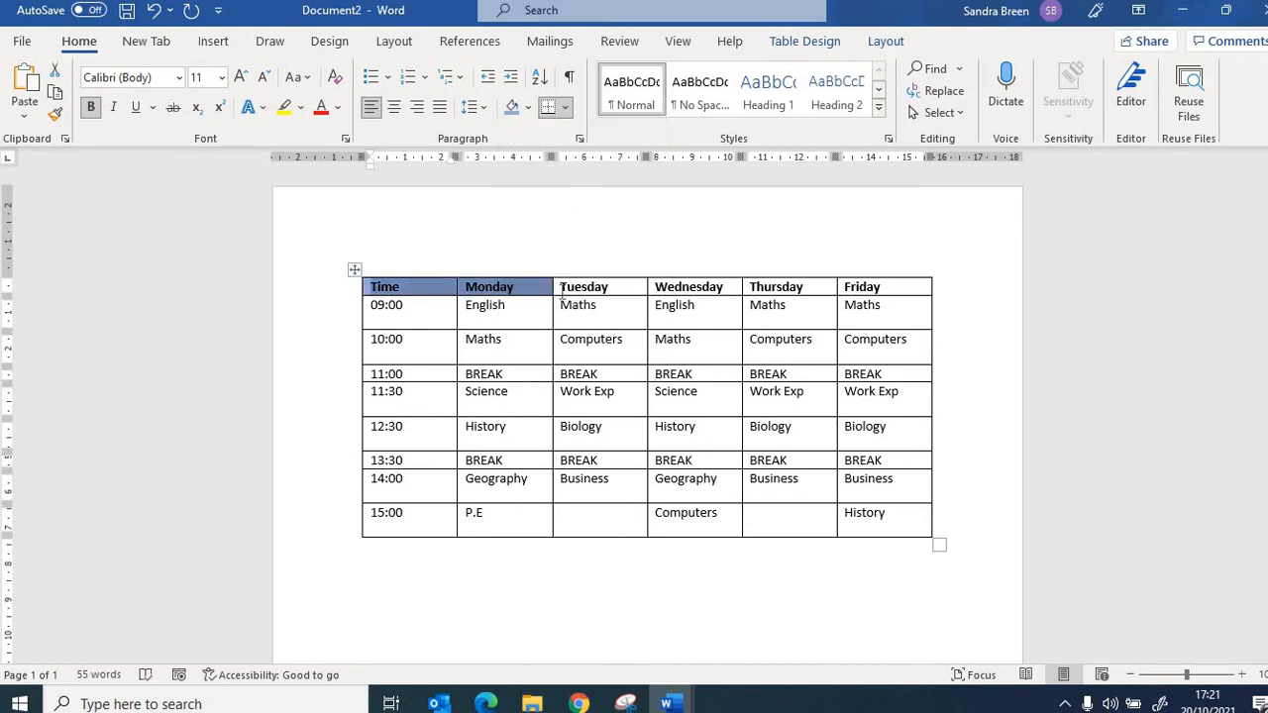
Shade the Tuesday to Friday header cells in a light green theme color.
drag(561, 290, 898, 287)
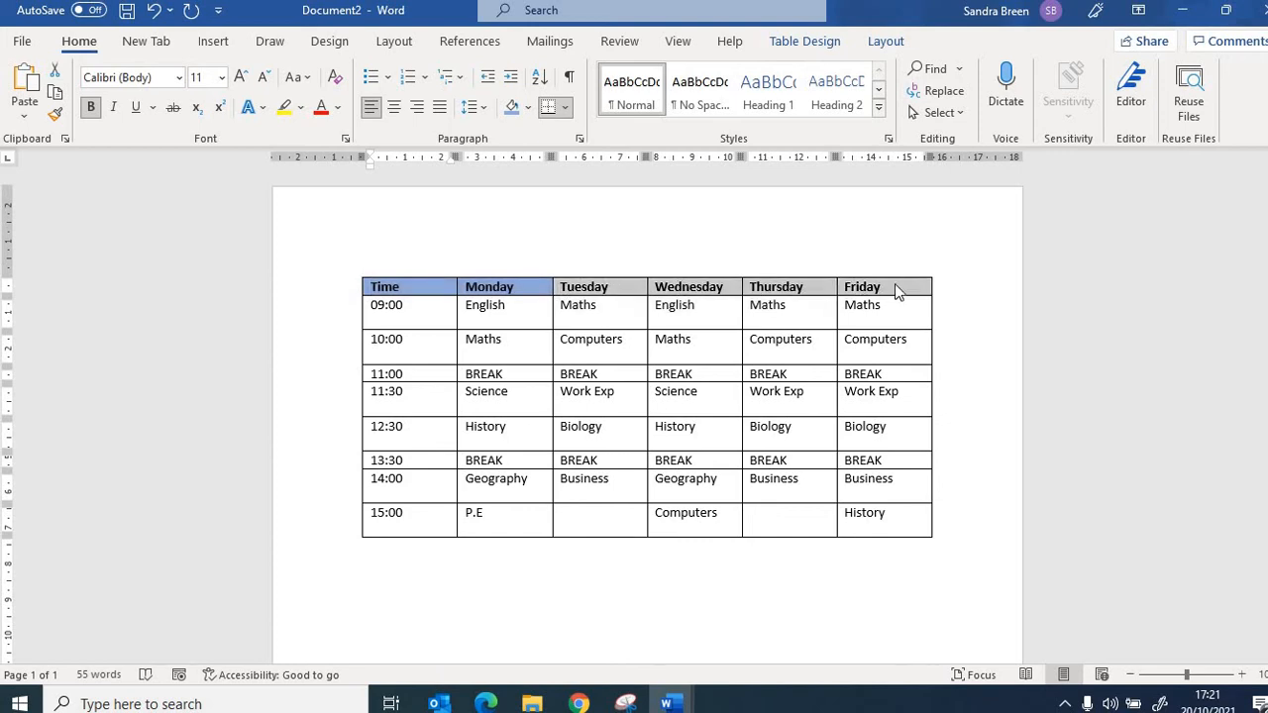
click(531, 107)
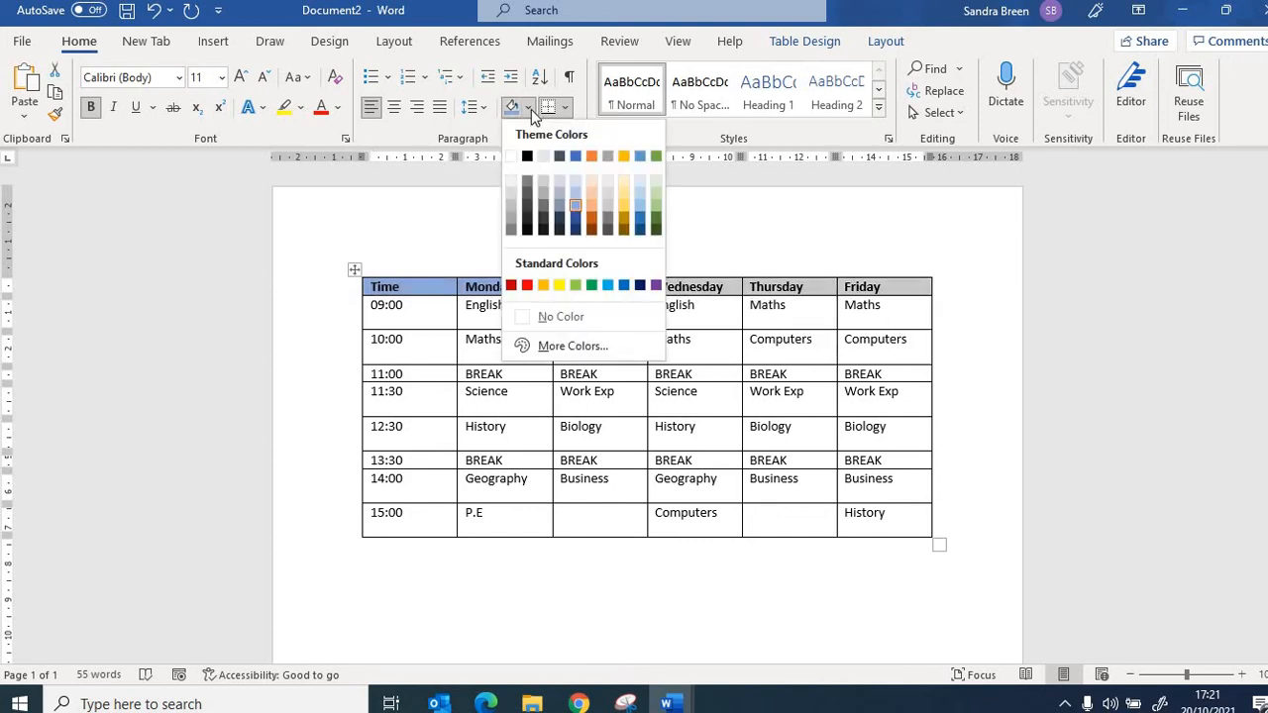
click(656, 192)
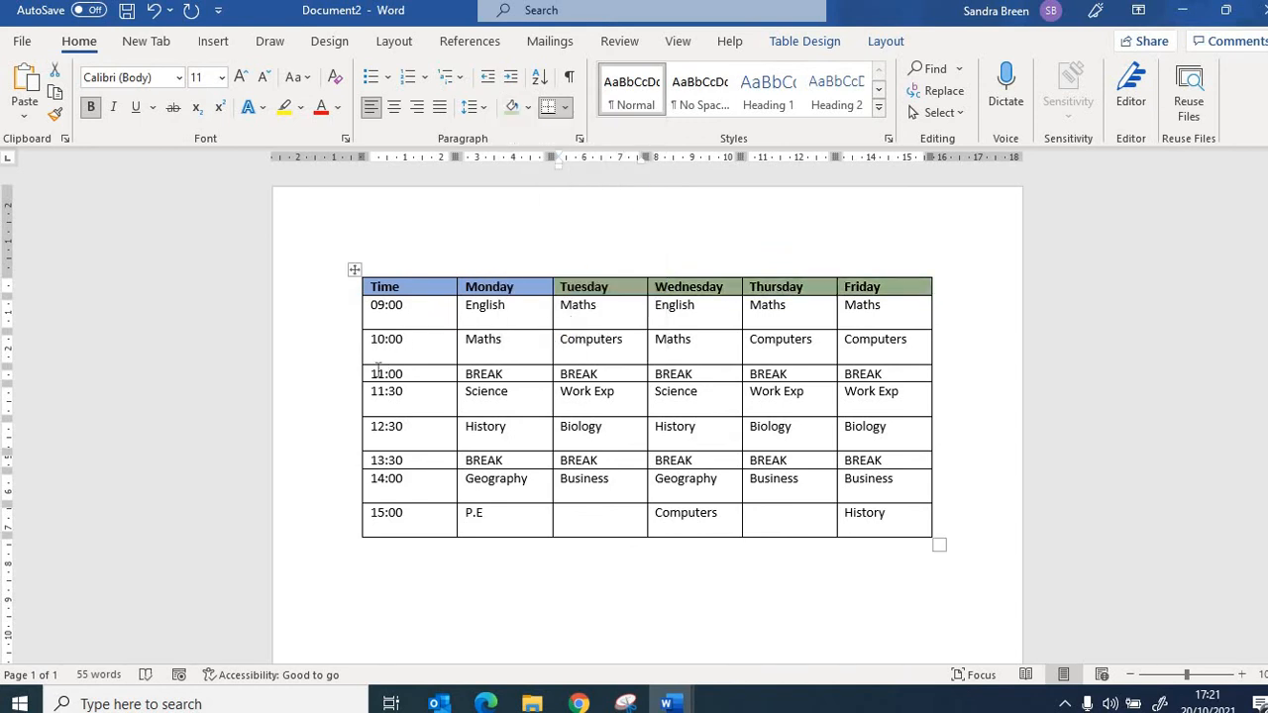
Shade the entire 11:00 BREAK row grey.
mouse_move(345, 379)
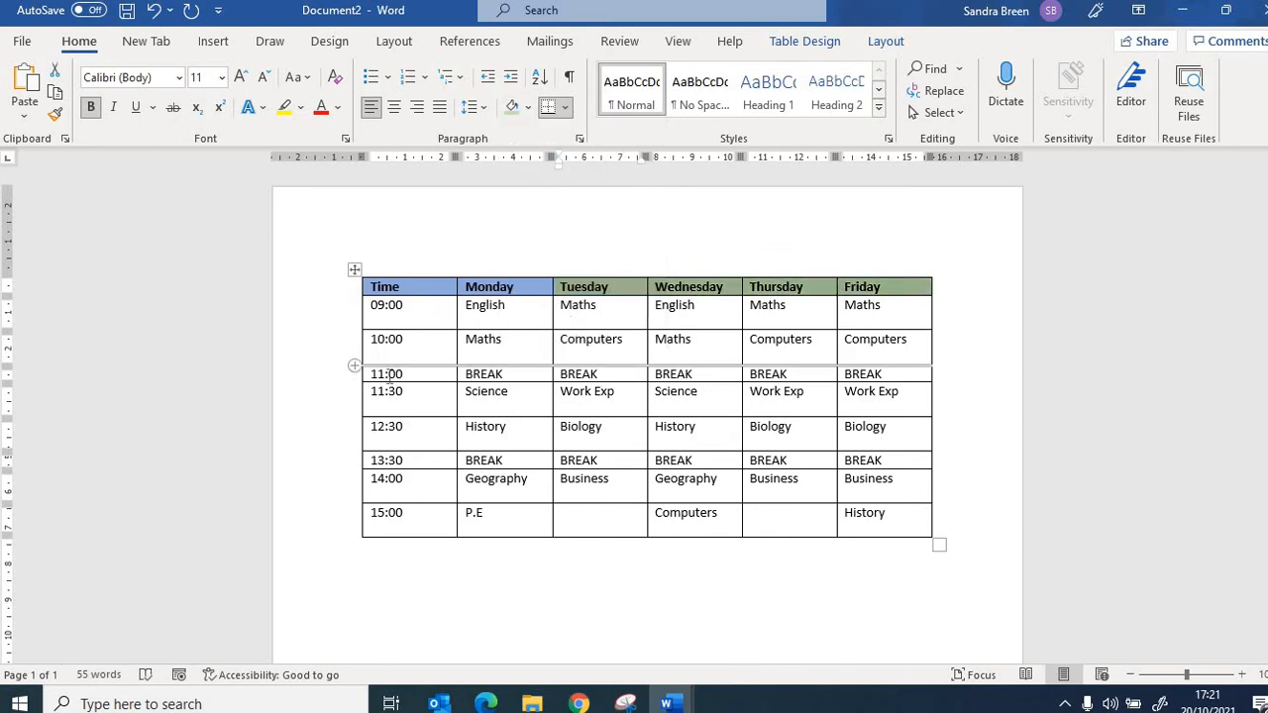
drag(367, 377, 887, 377)
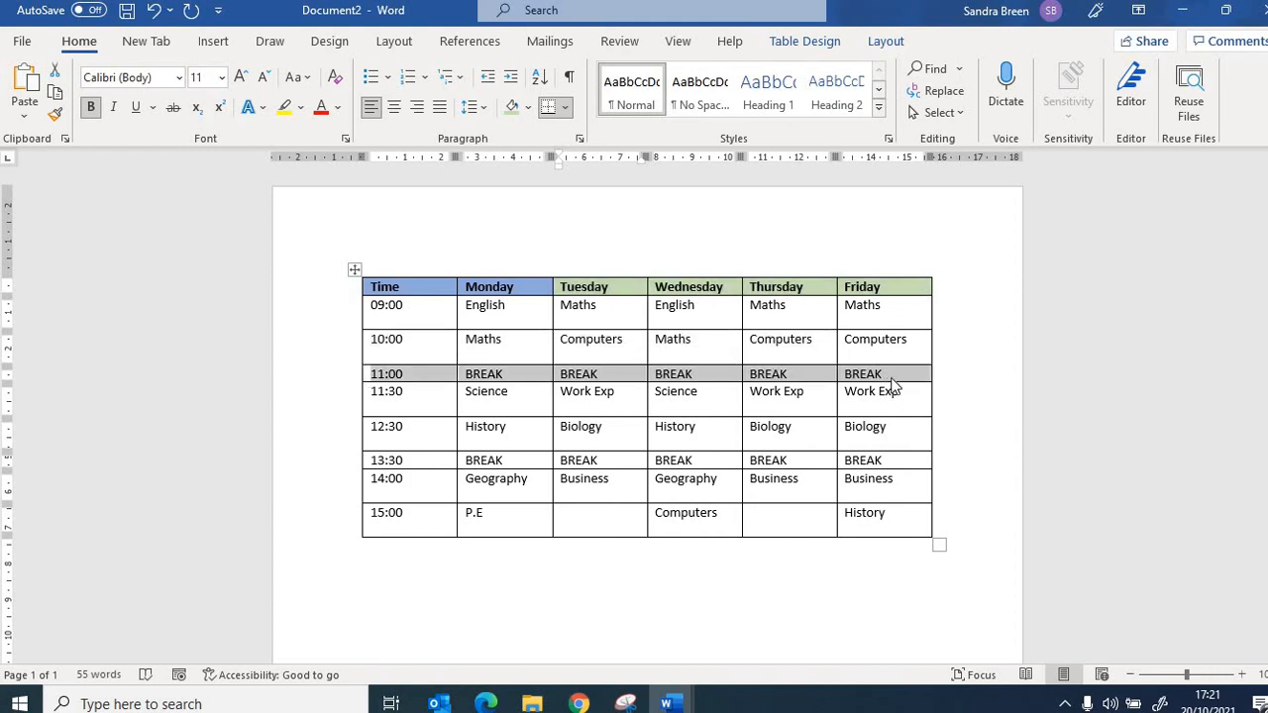
click(528, 108)
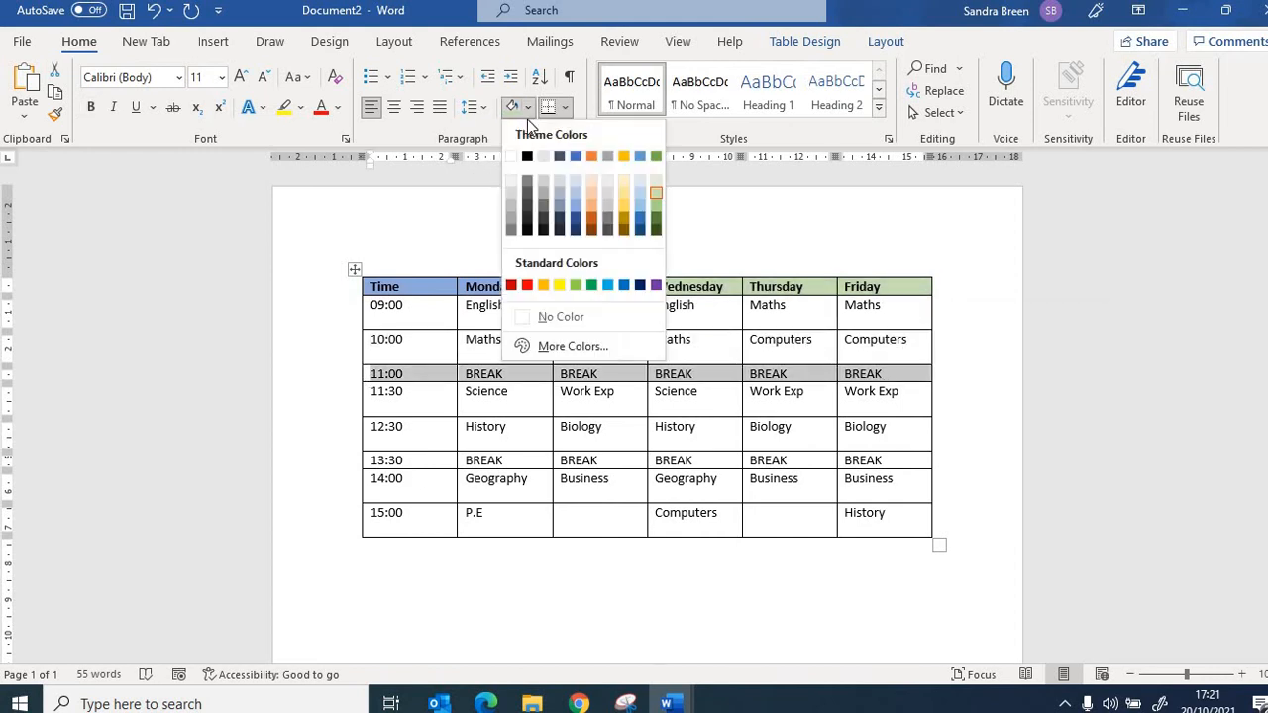
click(513, 210)
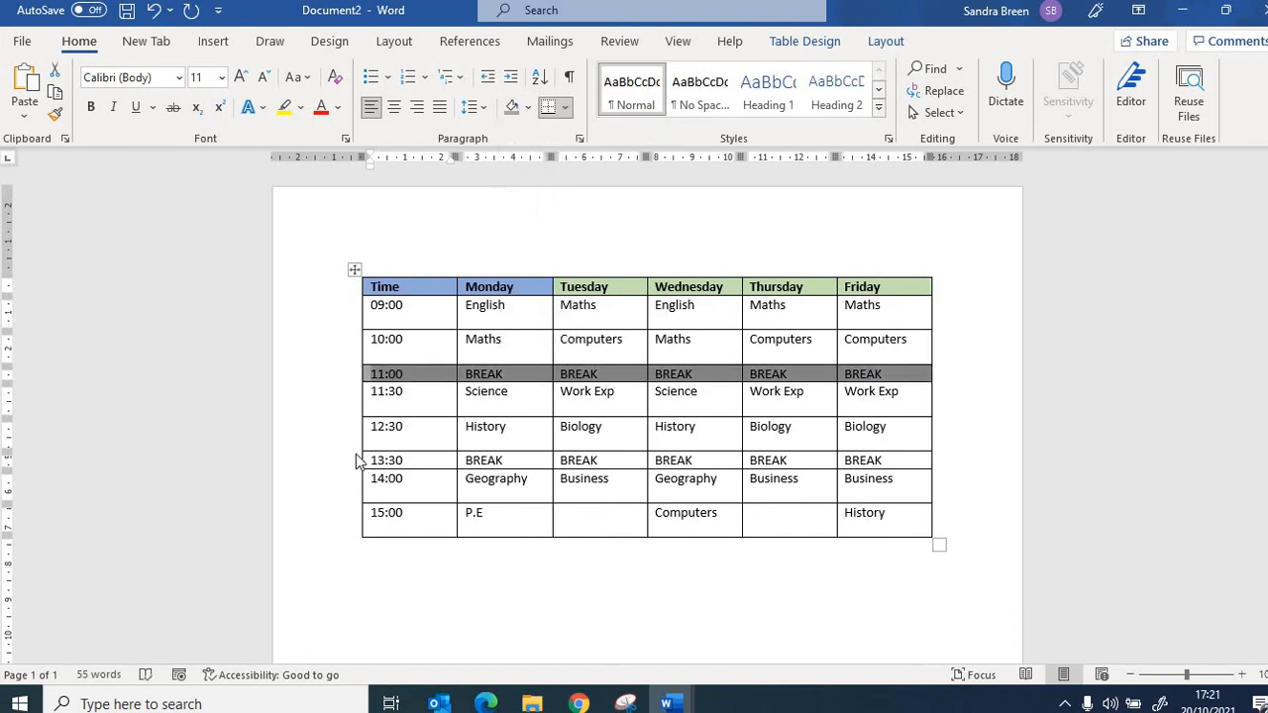
Insert a blank row at the border between the 12:30 and 13:30 rows, and undo the insertion.
mouse_move(355, 454)
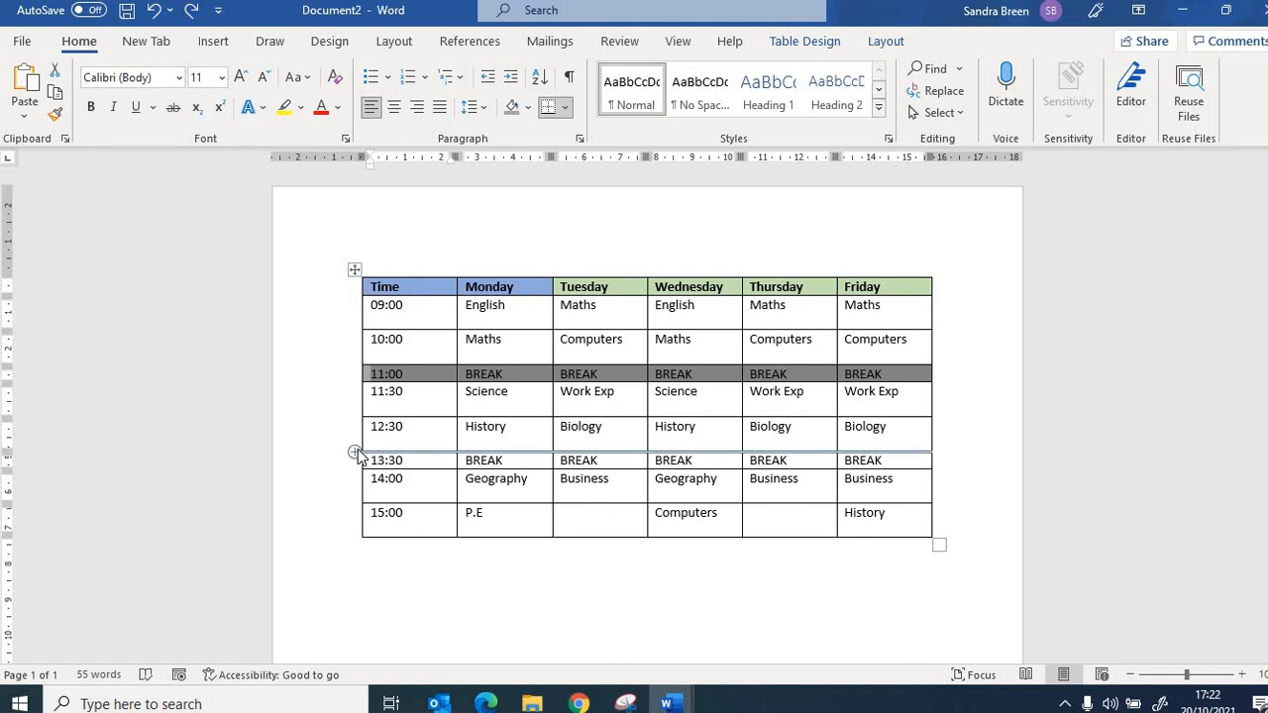
click(355, 453)
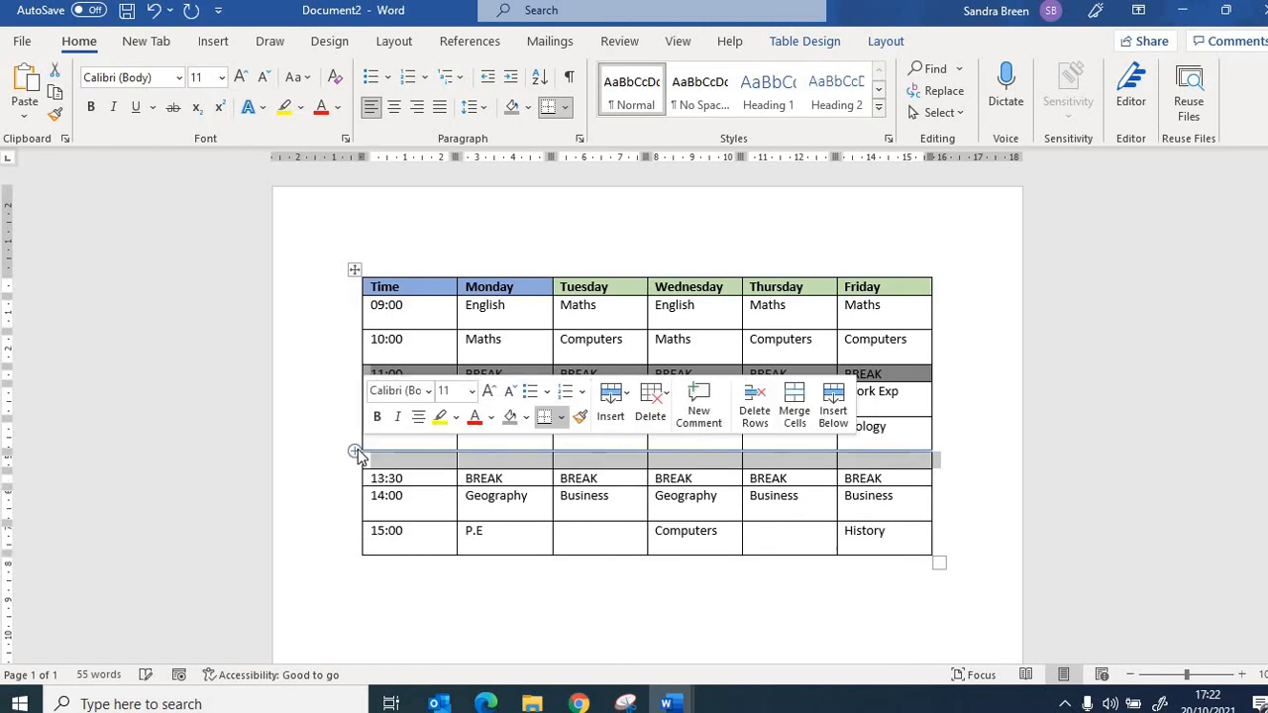
click(153, 10)
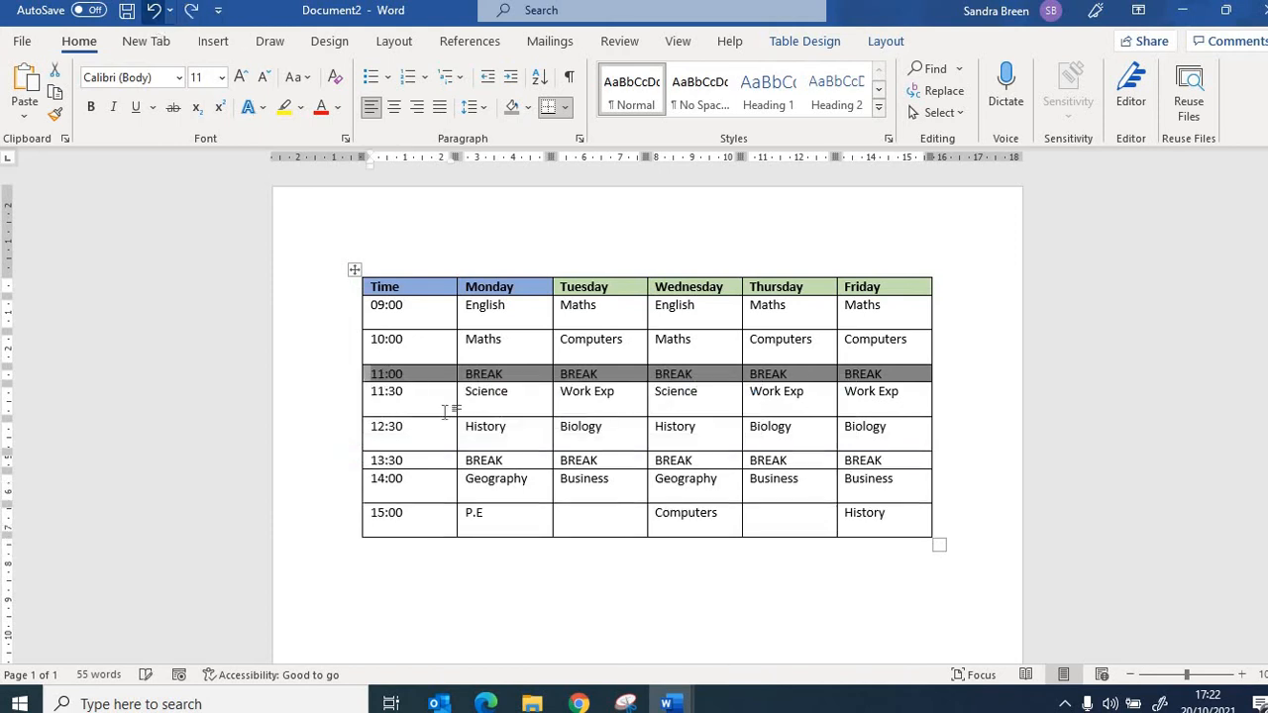
Insert a row from the 13:30 Monday BREAK cell with the Insert Above command, and undo it.
click(498, 467)
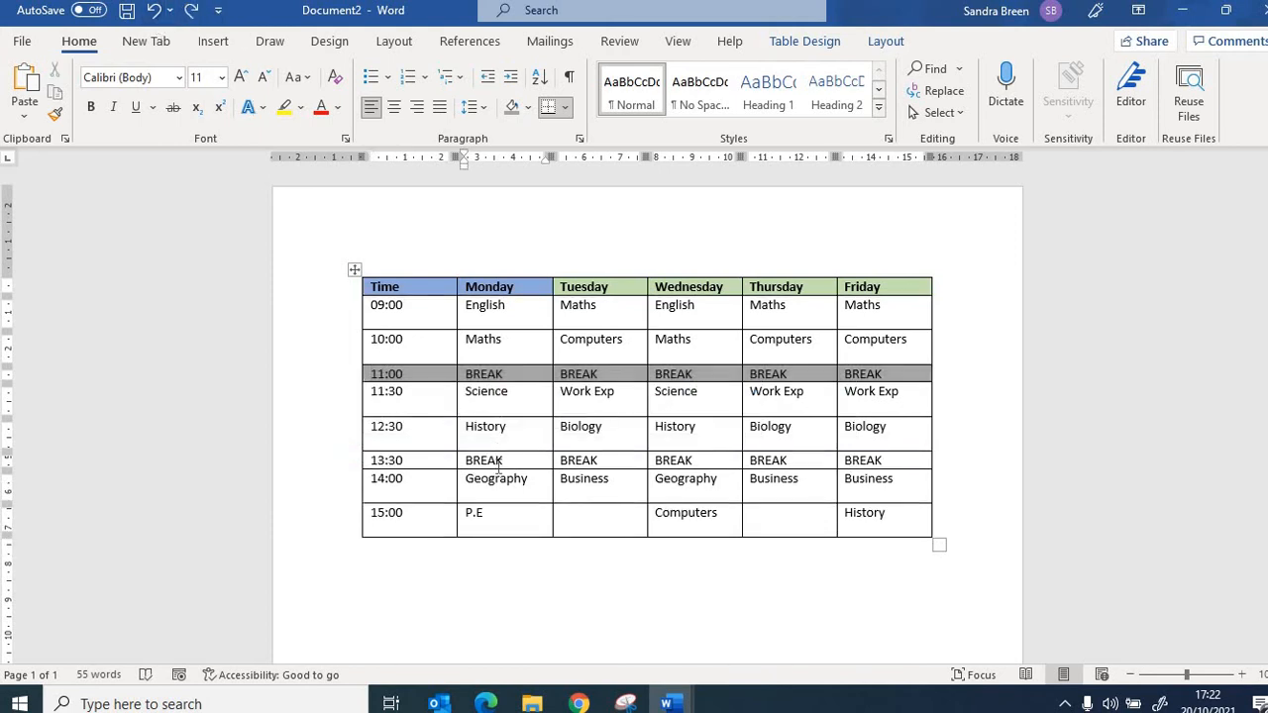
right_click(499, 468)
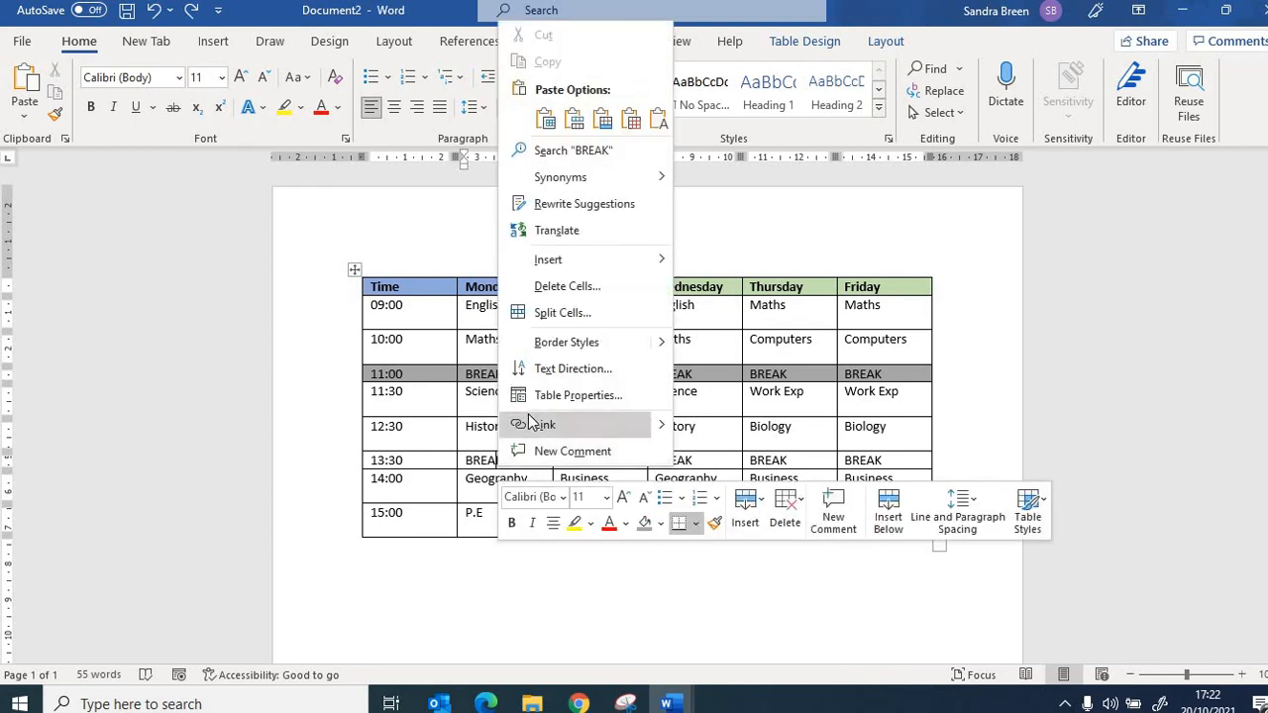
click(755, 506)
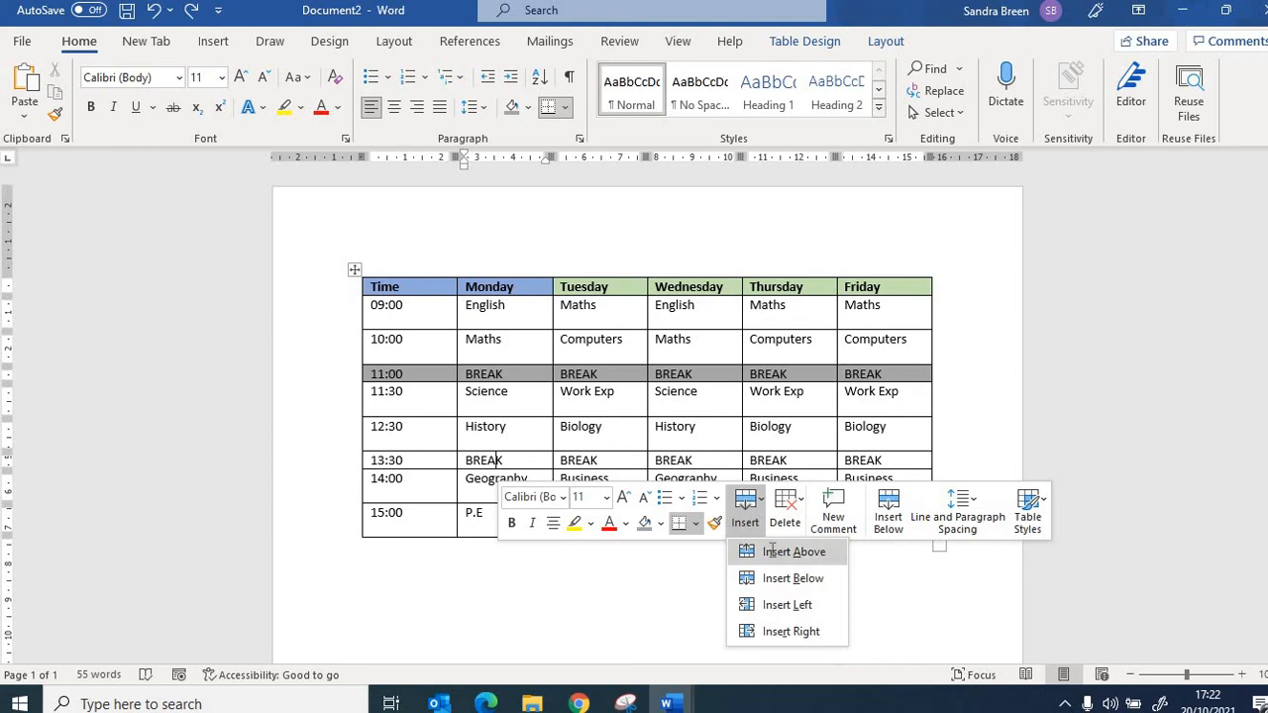
click(772, 551)
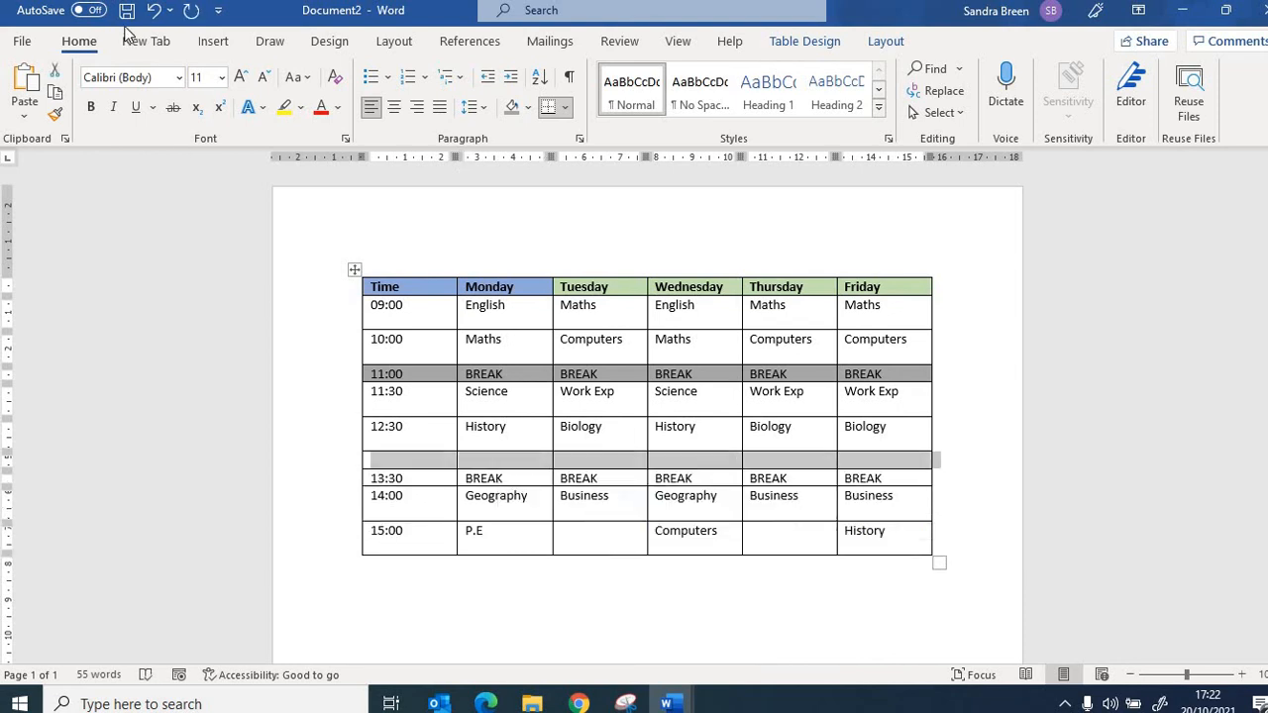
click(156, 12)
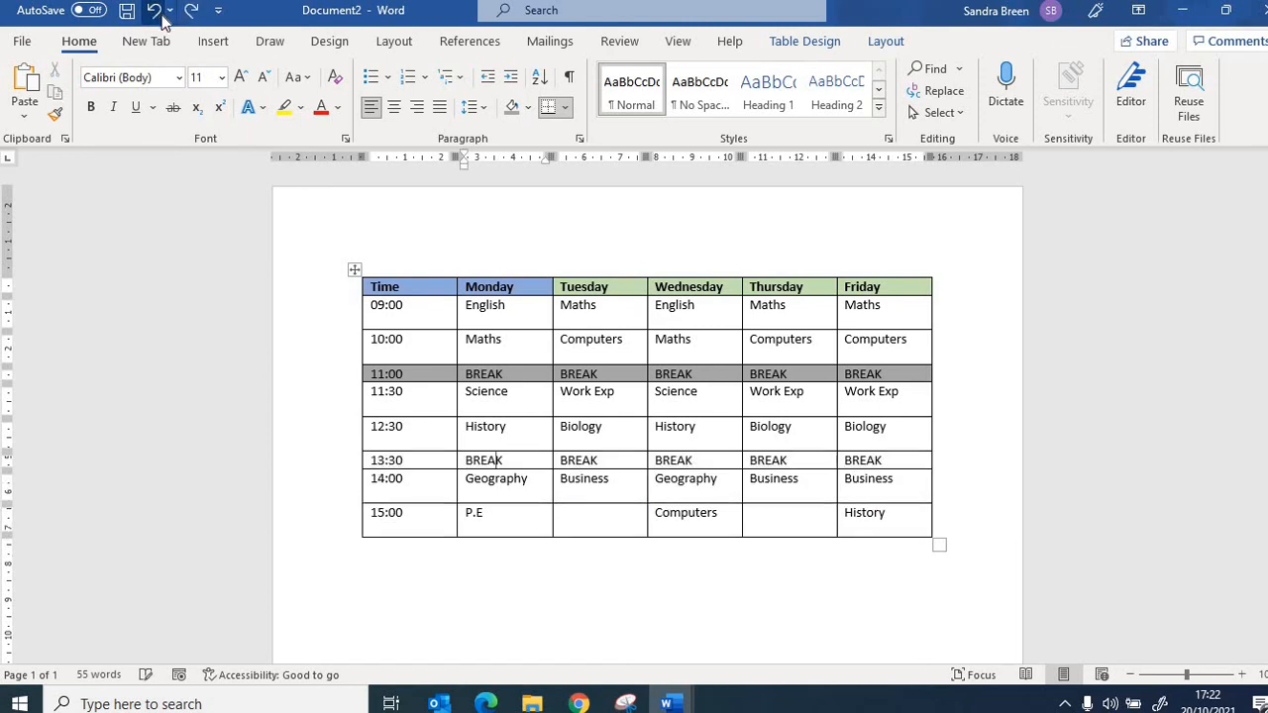